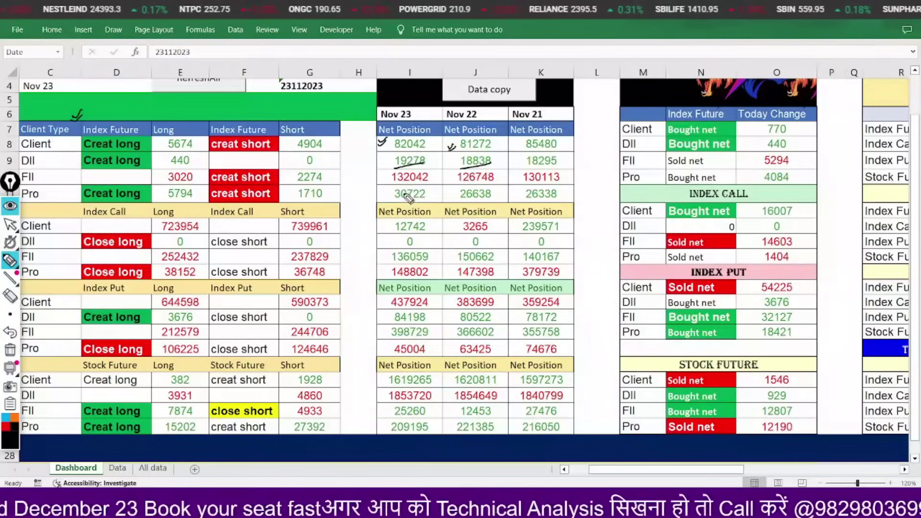
Step: Underline the FII net positions for Nov 23 and Nov 22 under Index Future, and tick the FII and Pro figures
{"action": "left_click_drag", "start_coordinate": [392, 183], "coordinate": [497, 180]}
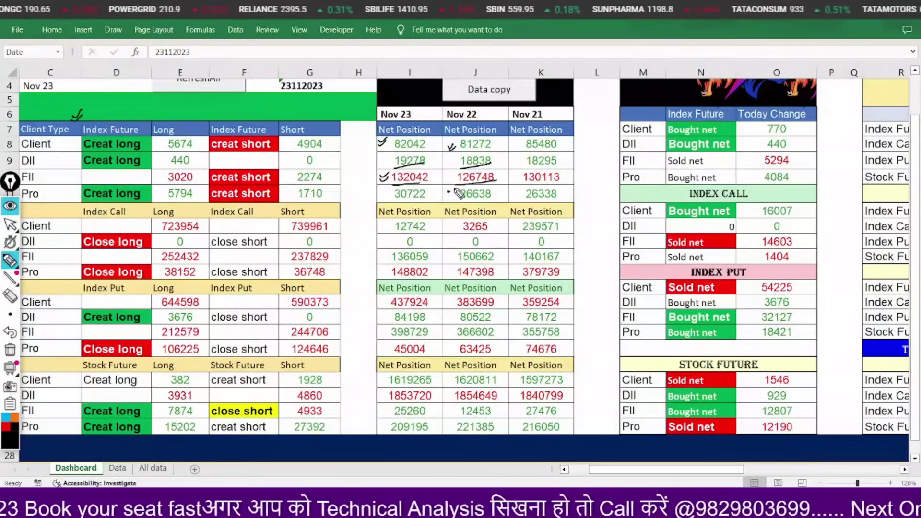
{"action": "left_click_drag", "start_coordinate": [448, 192], "coordinate": [455, 190]}
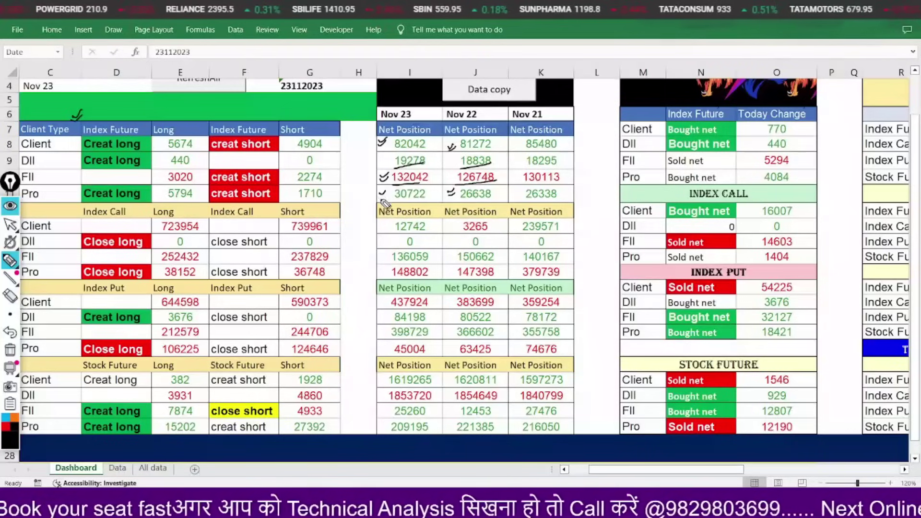
{"action": "left_click_drag", "start_coordinate": [380, 198], "coordinate": [388, 195]}
Step: Circle the Index Call heading and underline the Client Nov 23 net position plus the FII and Pro figures for Nov 23 and Nov 22
{"action": "mouse_move", "coordinate": [132, 207]}
{"action": "left_mouse_down"}
{"action": "mouse_move", "coordinate": [103, 204]}
{"action": "mouse_move", "coordinate": [83, 219]}
{"action": "mouse_move", "coordinate": [132, 207]}
{"action": "left_mouse_up"}
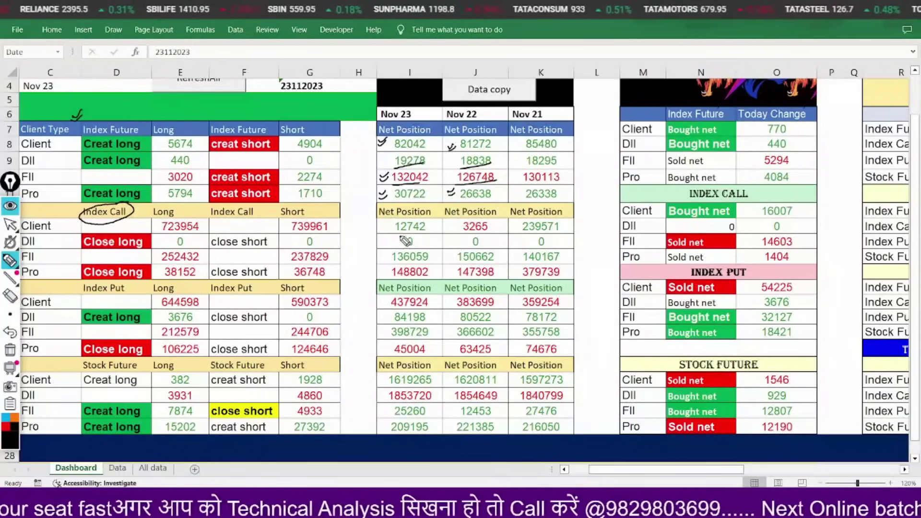
{"action": "left_click_drag", "start_coordinate": [394, 235], "coordinate": [431, 230]}
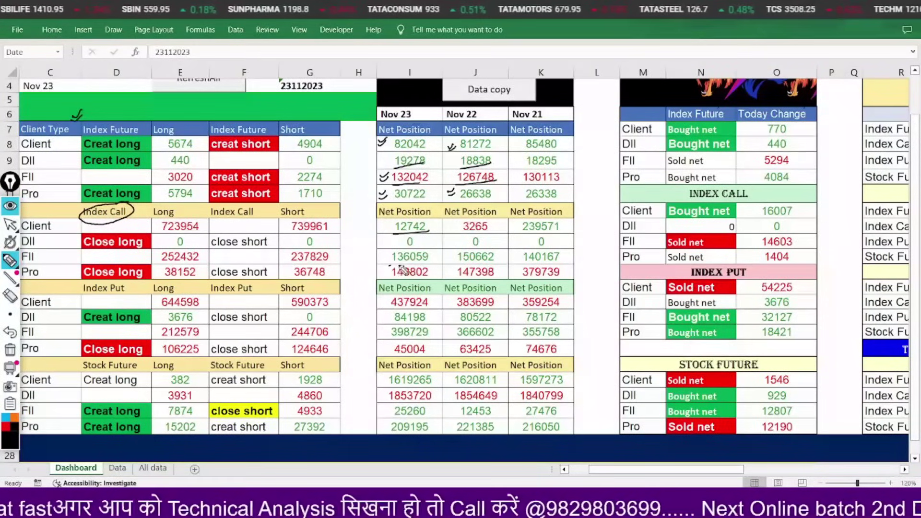
{"action": "left_click_drag", "start_coordinate": [390, 265], "coordinate": [497, 258]}
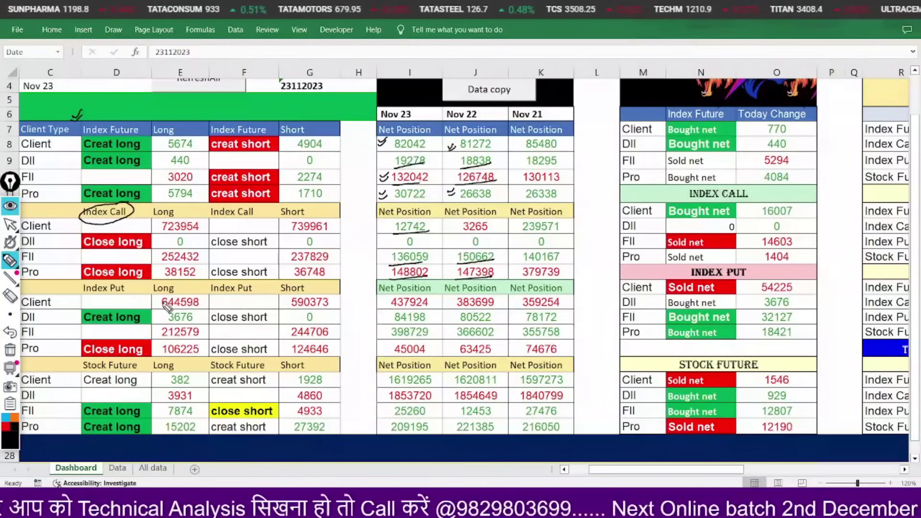
Step: Circle the Index Put heading and the Client and Pro net positions for both days, and underline the DII and FII figures
{"action": "left_click_drag", "start_coordinate": [130, 283], "coordinate": [134, 280]}
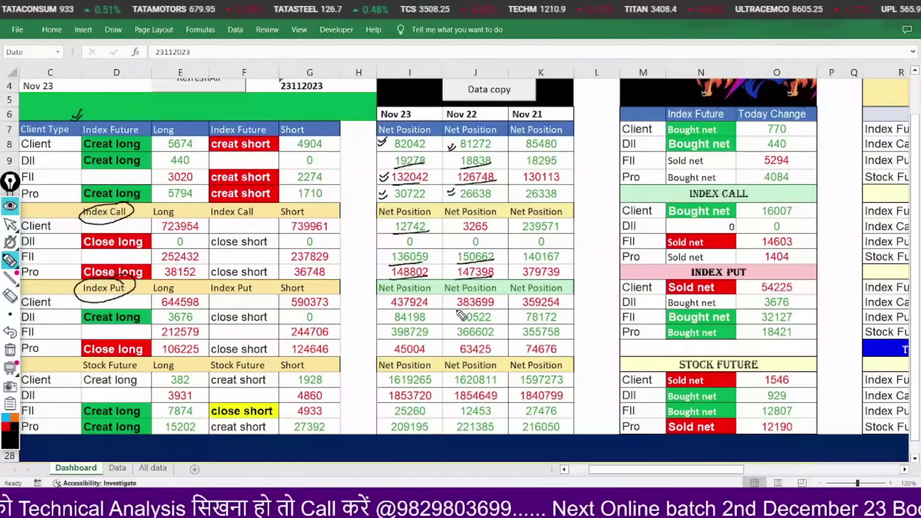
{"action": "mouse_move", "coordinate": [455, 300]}
{"action": "left_mouse_down"}
{"action": "mouse_move", "coordinate": [501, 298]}
{"action": "mouse_move", "coordinate": [463, 310]}
{"action": "left_mouse_up"}
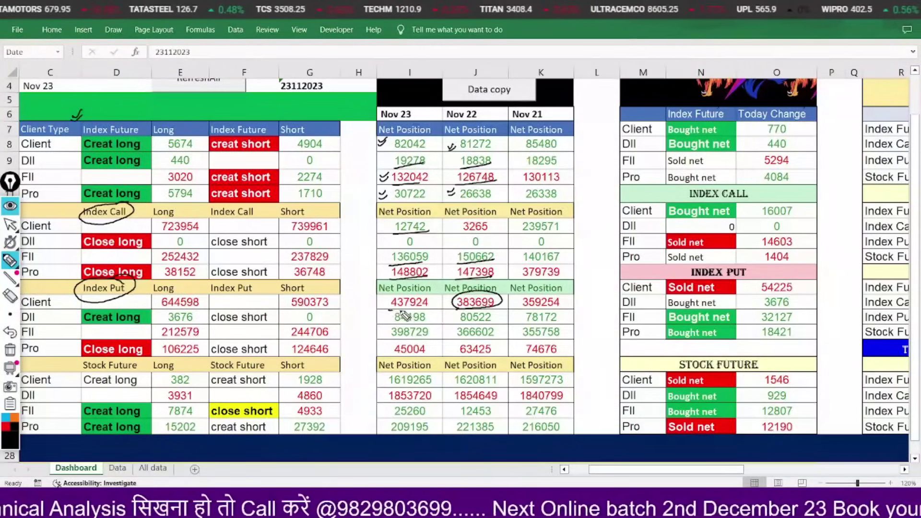
{"action": "mouse_move", "coordinate": [387, 311]}
{"action": "left_mouse_down"}
{"action": "mouse_move", "coordinate": [433, 310]}
{"action": "mouse_move", "coordinate": [422, 293]}
{"action": "mouse_move", "coordinate": [388, 307]}
{"action": "mouse_move", "coordinate": [383, 296]}
{"action": "left_mouse_up"}
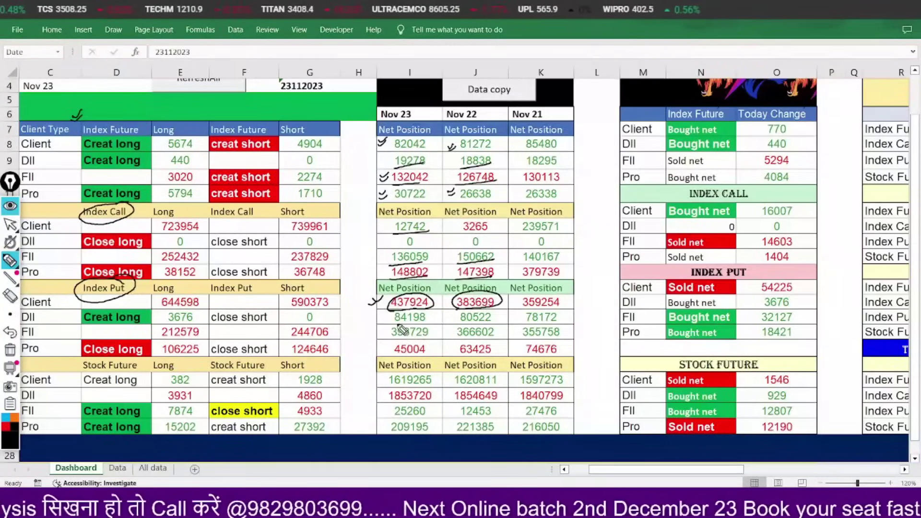
{"action": "mouse_move", "coordinate": [393, 323]}
{"action": "left_mouse_down"}
{"action": "mouse_move", "coordinate": [428, 320]}
{"action": "mouse_move", "coordinate": [395, 320]}
{"action": "left_mouse_up"}
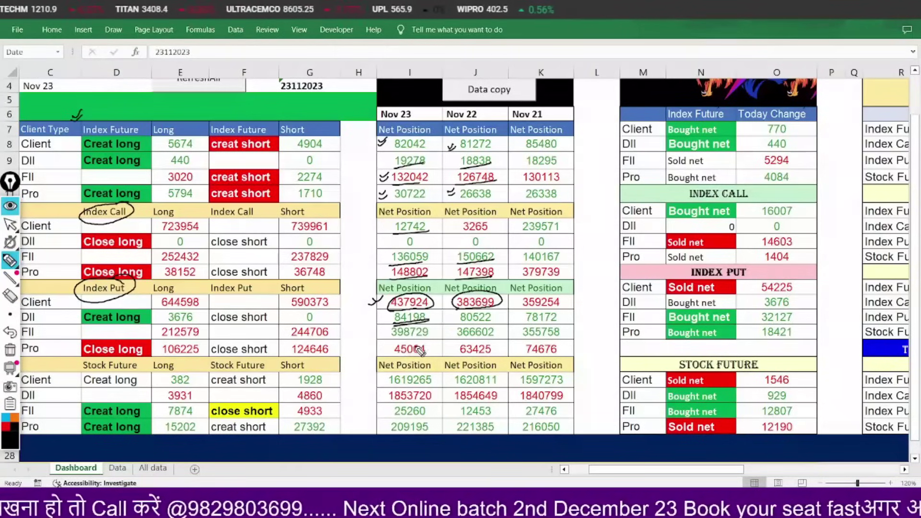
{"action": "mouse_move", "coordinate": [393, 342]}
{"action": "left_mouse_down"}
{"action": "mouse_move", "coordinate": [481, 338]}
{"action": "mouse_move", "coordinate": [389, 352]}
{"action": "mouse_move", "coordinate": [432, 344]}
{"action": "left_mouse_up"}
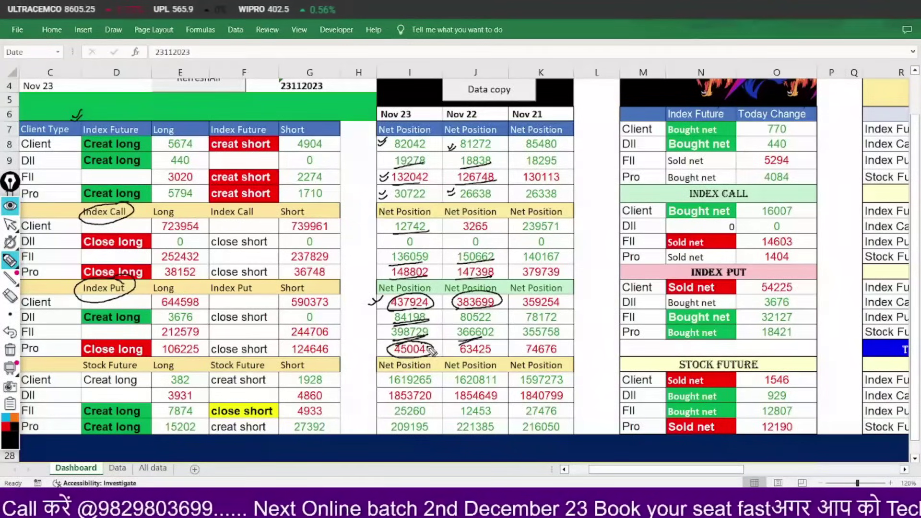
{"action": "left_click_drag", "start_coordinate": [494, 343], "coordinate": [479, 341]}
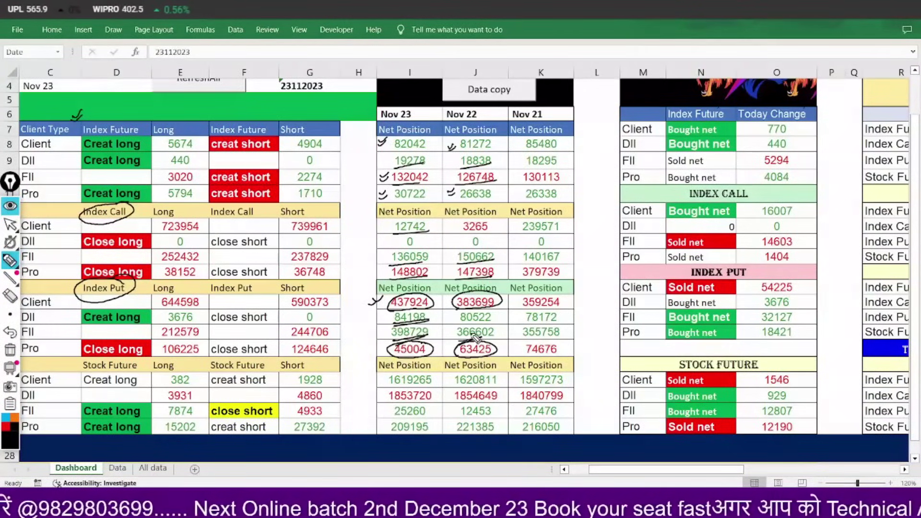
Step: Circle the Stock Future heading, underline its net positions, and bracket the whole group beside the Nov 23 column
{"action": "mouse_move", "coordinate": [139, 366]}
{"action": "left_mouse_down"}
{"action": "mouse_move", "coordinate": [93, 356]}
{"action": "mouse_move", "coordinate": [96, 373]}
{"action": "mouse_move", "coordinate": [140, 361]}
{"action": "left_mouse_up"}
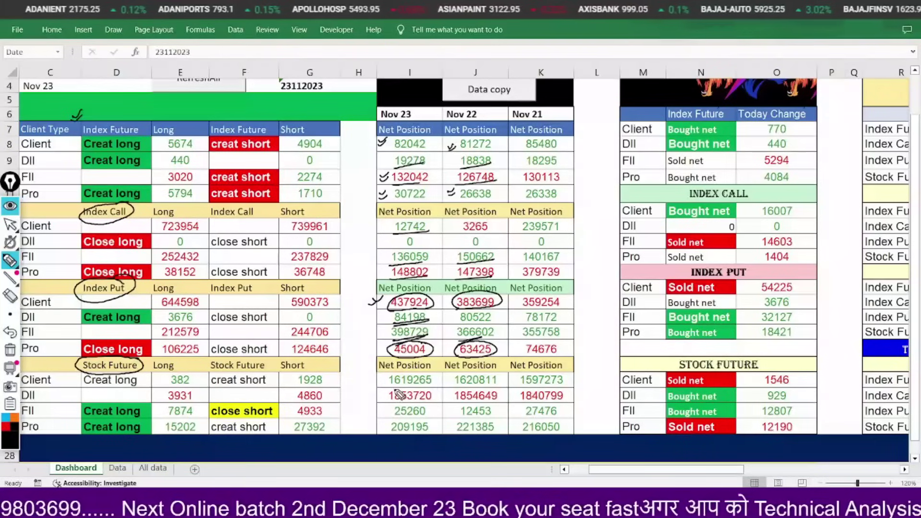
{"action": "mouse_move", "coordinate": [389, 387]}
{"action": "left_mouse_down"}
{"action": "mouse_move", "coordinate": [432, 384]}
{"action": "mouse_move", "coordinate": [434, 403]}
{"action": "left_mouse_up"}
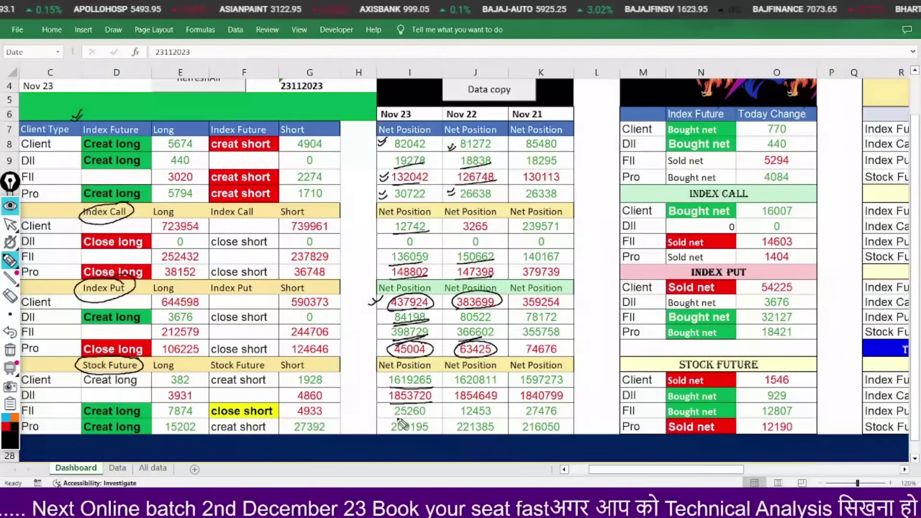
{"action": "left_click_drag", "start_coordinate": [394, 417], "coordinate": [494, 417]}
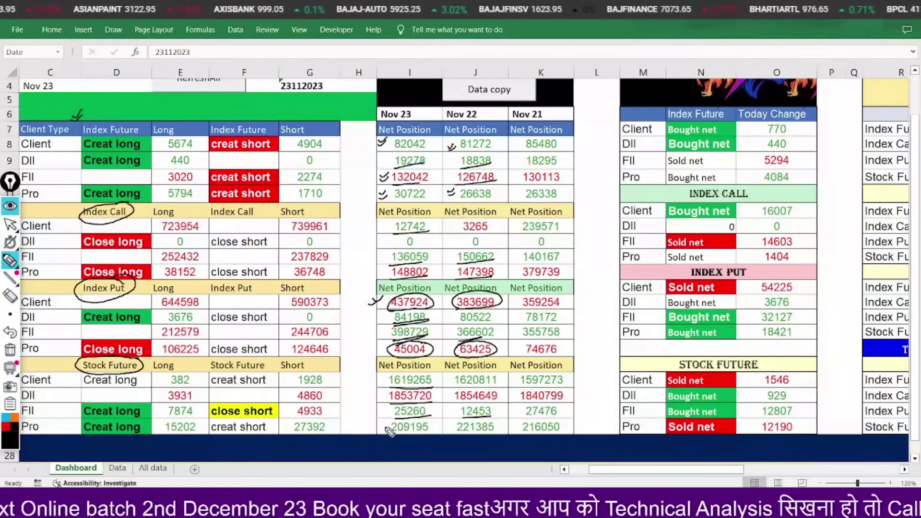
{"action": "left_click_drag", "start_coordinate": [391, 433], "coordinate": [501, 431]}
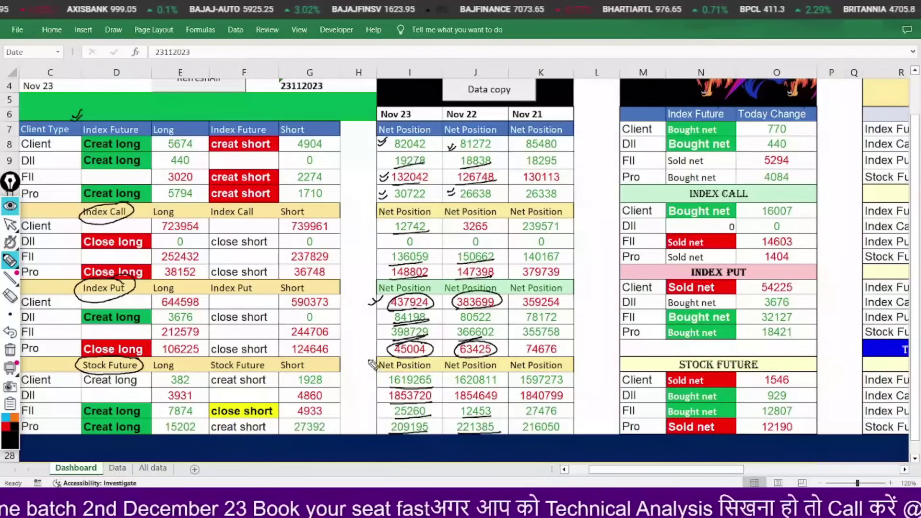
{"action": "left_click_drag", "start_coordinate": [364, 371], "coordinate": [376, 426]}
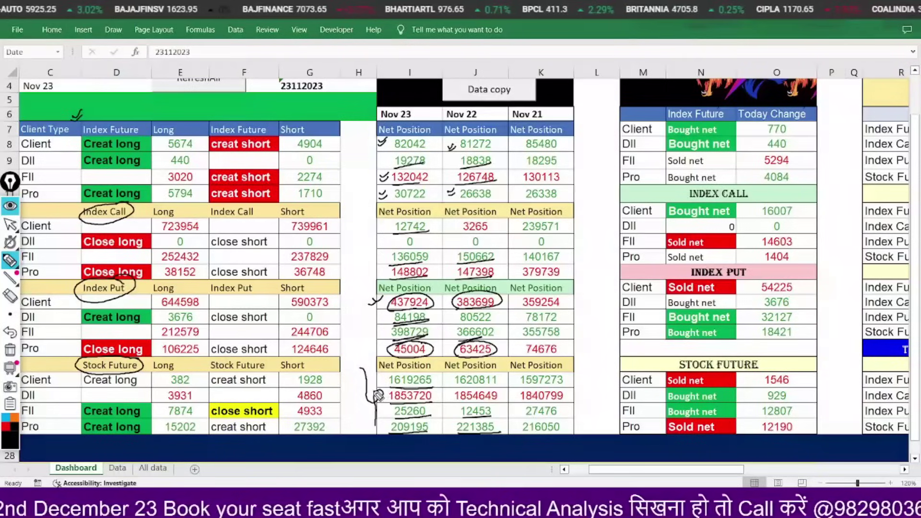
Step: Stop drawing and clear all pen annotations from the dashboard
{"action": "left_click", "coordinate": [9, 225]}
{"action": "mouse_move", "coordinate": [10, 241]}
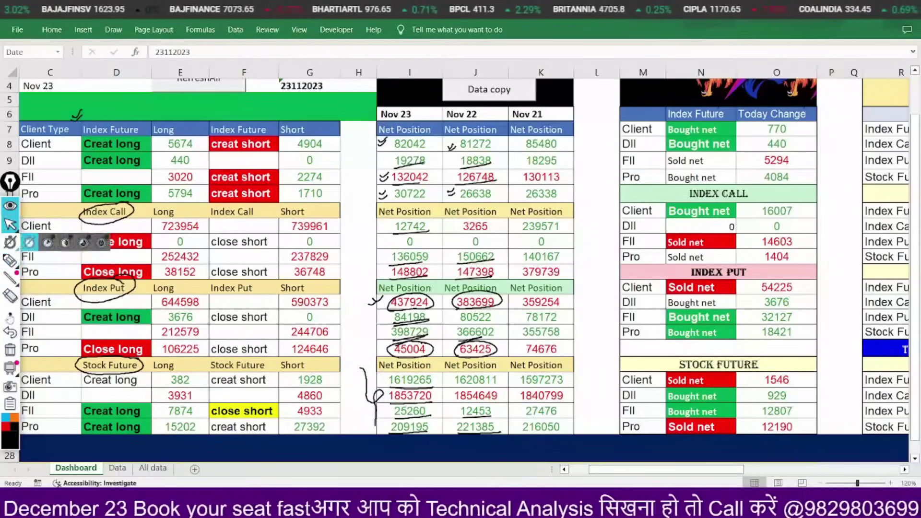
{"action": "left_click", "coordinate": [10, 349]}
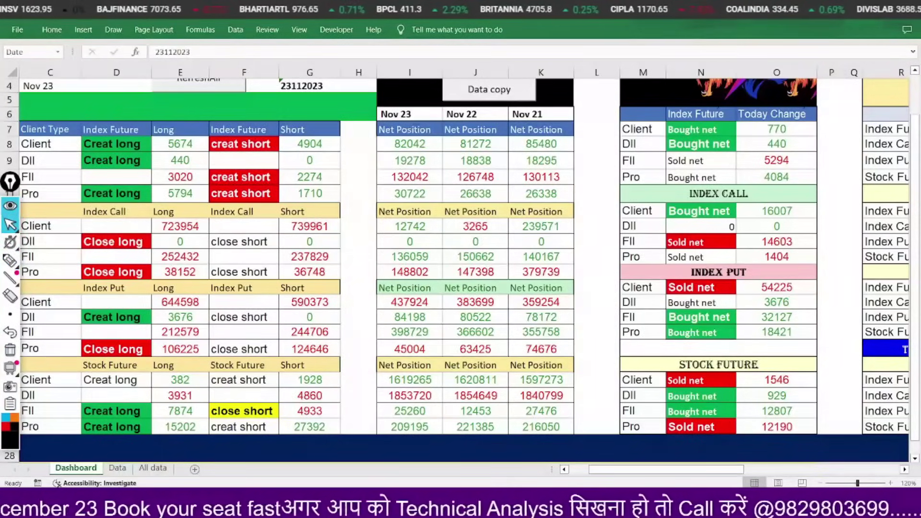
Step: Switch to a blank Notepad window beside the dashboard figures and extend it downward for more writing space
{"action": "key", "text": "super"}
{"action": "type", "text": "note"}
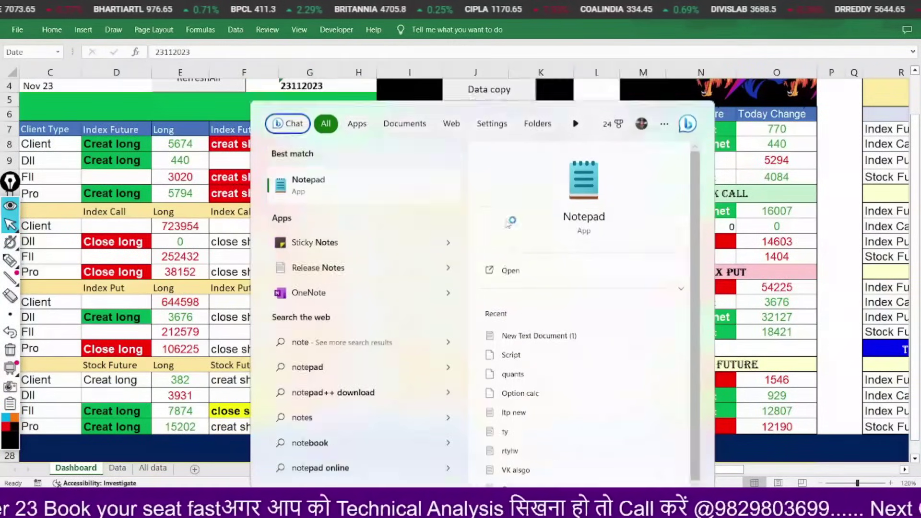
{"action": "key", "text": "Return"}
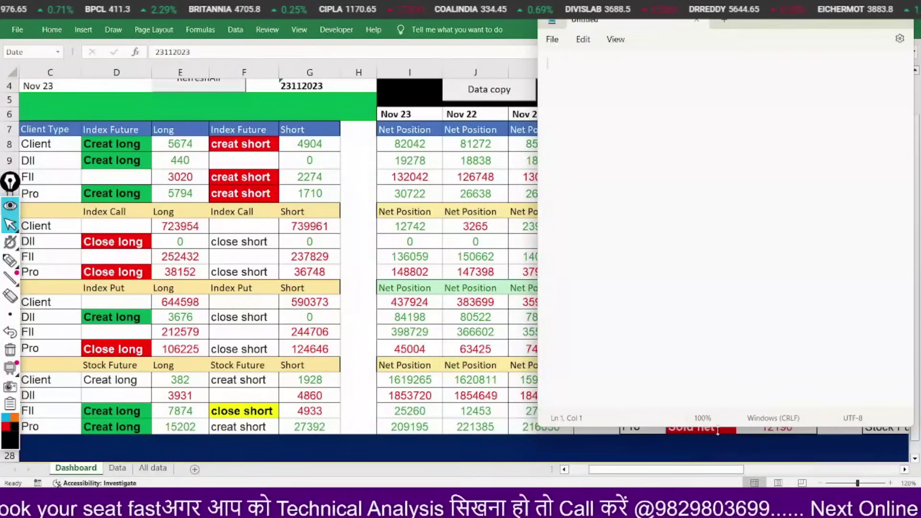
{"action": "left_click_drag", "start_coordinate": [718, 429], "coordinate": [715, 490]}
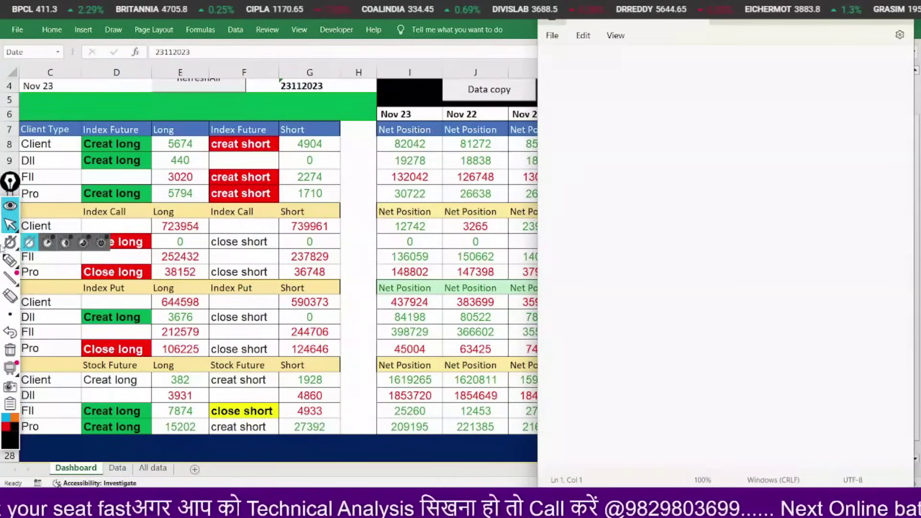
Step: Handwrite an underlined client heading on the blank page, tick the Client Index Future net position, and note it as 82K+
{"action": "left_click", "coordinate": [10, 261]}
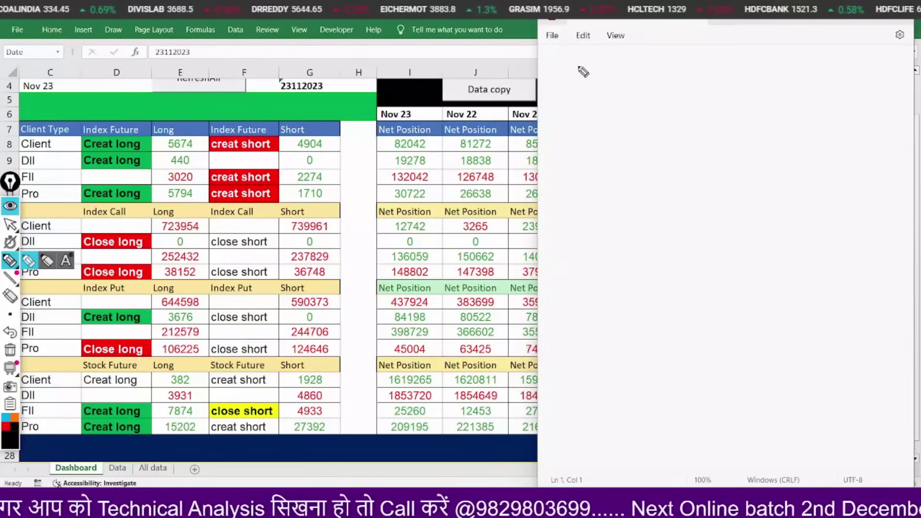
{"action": "left_click_drag", "start_coordinate": [566, 54], "coordinate": [589, 65]}
{"action": "left_click_drag", "start_coordinate": [561, 75], "coordinate": [586, 67]}
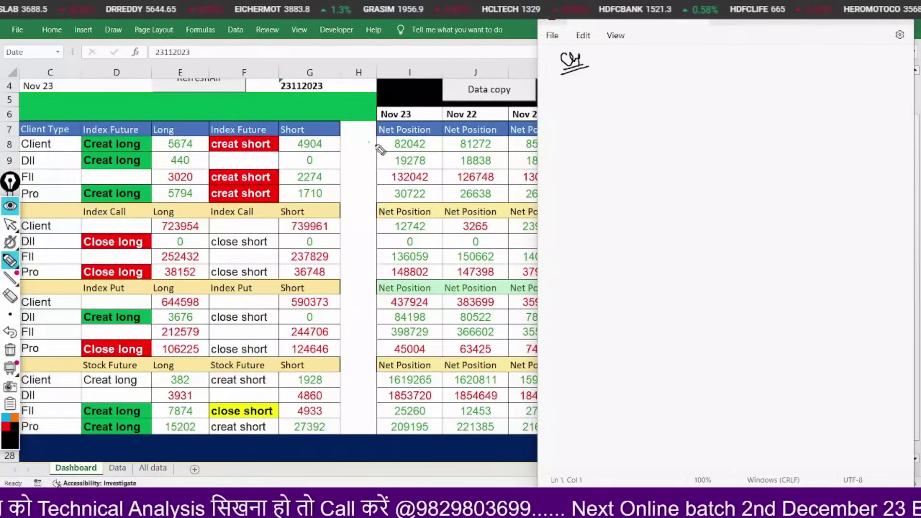
{"action": "left_click_drag", "start_coordinate": [369, 142], "coordinate": [382, 139]}
{"action": "left_click_drag", "start_coordinate": [591, 79], "coordinate": [622, 89]}
{"action": "left_click_drag", "start_coordinate": [618, 84], "coordinate": [629, 83]}
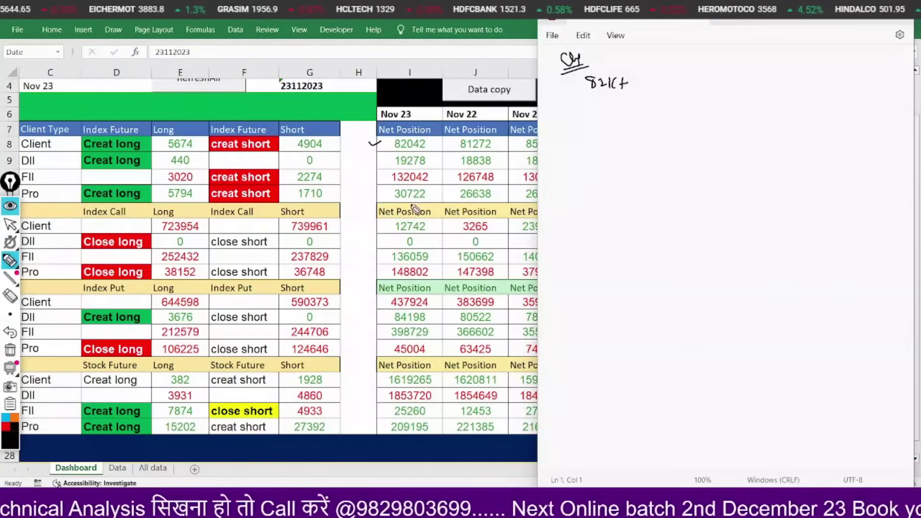
Step: Tick the Client net positions for Index Call and Index Put, and note them as 12K+ and 437K+ below
{"action": "left_click_drag", "start_coordinate": [364, 224], "coordinate": [382, 222]}
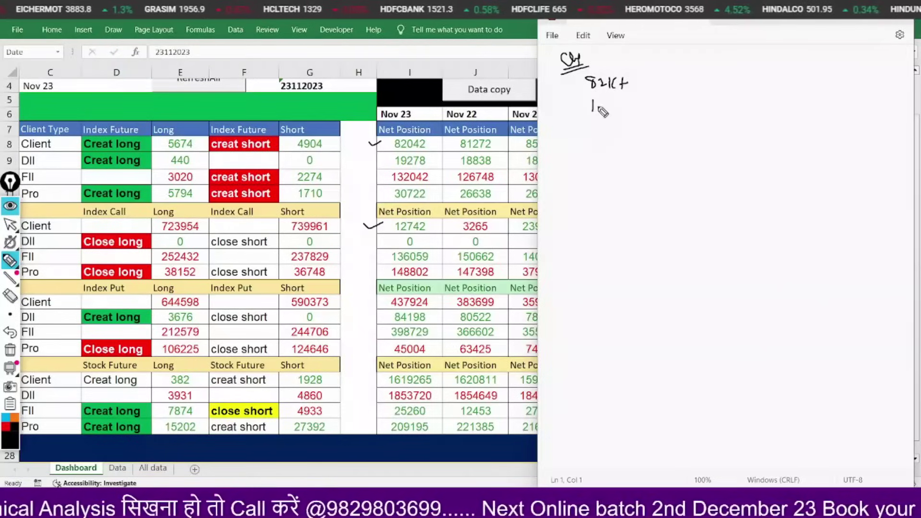
{"action": "left_click_drag", "start_coordinate": [599, 101], "coordinate": [612, 112]}
{"action": "left_click_drag", "start_coordinate": [616, 99], "coordinate": [622, 110]}
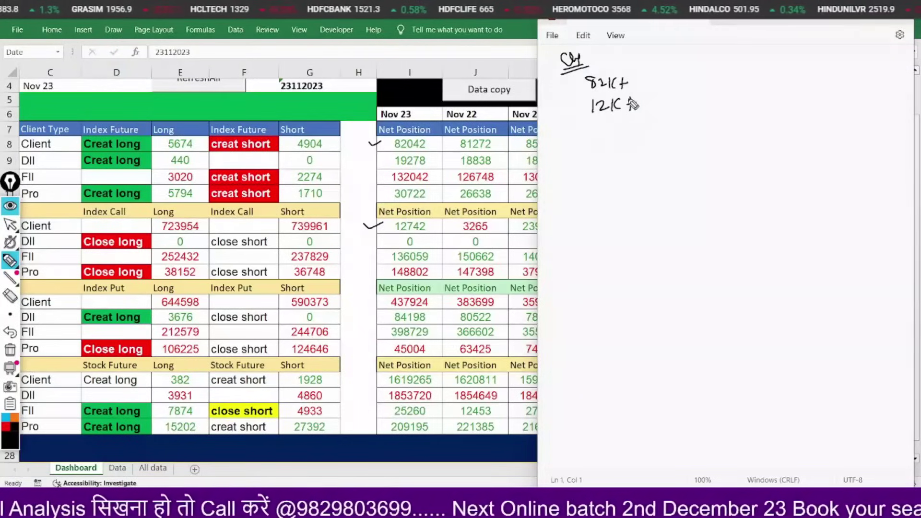
{"action": "left_click_drag", "start_coordinate": [364, 301], "coordinate": [385, 296]}
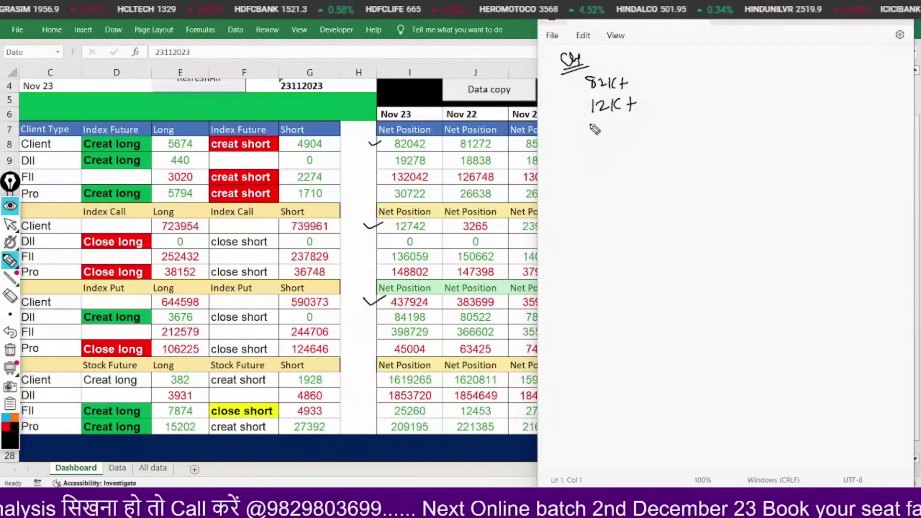
{"action": "mouse_move", "coordinate": [592, 121]}
{"action": "left_mouse_down"}
{"action": "mouse_move", "coordinate": [606, 136]}
{"action": "mouse_move", "coordinate": [644, 124]}
{"action": "left_mouse_up"}
{"action": "left_click_drag", "start_coordinate": [638, 118], "coordinate": [636, 132]}
Step: Draw a total line under the client figures and handwrite the underlined result "5,32 long"
{"action": "mouse_move", "coordinate": [570, 144]}
{"action": "left_mouse_down"}
{"action": "mouse_move", "coordinate": [670, 132]}
{"action": "mouse_move", "coordinate": [590, 159]}
{"action": "mouse_move", "coordinate": [599, 158]}
{"action": "left_mouse_up"}
{"action": "left_click_drag", "start_coordinate": [604, 152], "coordinate": [624, 152]}
{"action": "left_click_drag", "start_coordinate": [584, 176], "coordinate": [615, 164]}
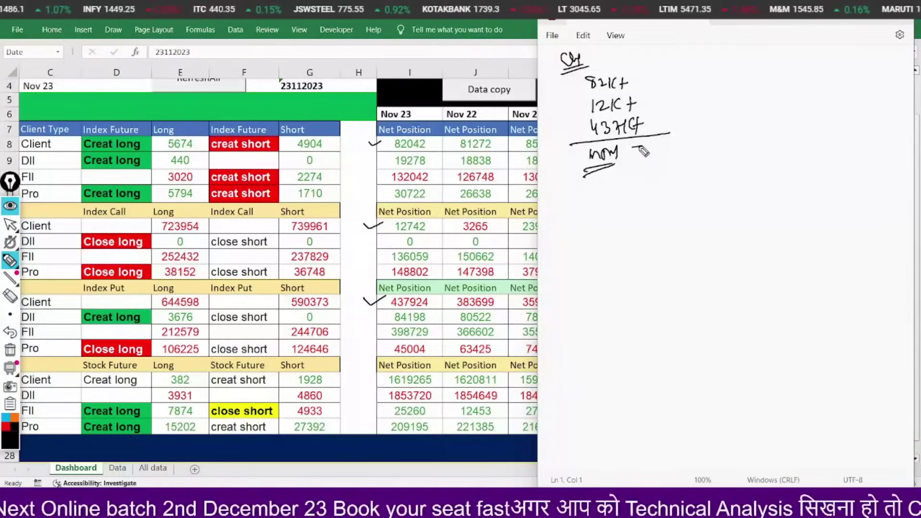
{"action": "mouse_move", "coordinate": [639, 148]}
{"action": "left_mouse_down"}
{"action": "mouse_move", "coordinate": [645, 163]}
{"action": "mouse_move", "coordinate": [669, 156]}
{"action": "mouse_move", "coordinate": [650, 166]}
{"action": "mouse_move", "coordinate": [668, 168]}
{"action": "left_mouse_up"}
{"action": "mouse_move", "coordinate": [687, 144]}
{"action": "left_mouse_down"}
{"action": "mouse_move", "coordinate": [690, 158]}
{"action": "mouse_move", "coordinate": [719, 151]}
{"action": "mouse_move", "coordinate": [709, 169]}
{"action": "mouse_move", "coordinate": [718, 163]}
{"action": "left_mouse_up"}
{"action": "left_click_drag", "start_coordinate": [684, 176], "coordinate": [718, 168]}
Step: Handwrite an underlined FII heading, tick the three FII index net positions for Nov 23, and note 132K−, 136K+ and 398K−
{"action": "mouse_move", "coordinate": [572, 204]}
{"action": "left_mouse_down"}
{"action": "mouse_move", "coordinate": [581, 192]}
{"action": "mouse_move", "coordinate": [603, 211]}
{"action": "left_mouse_up"}
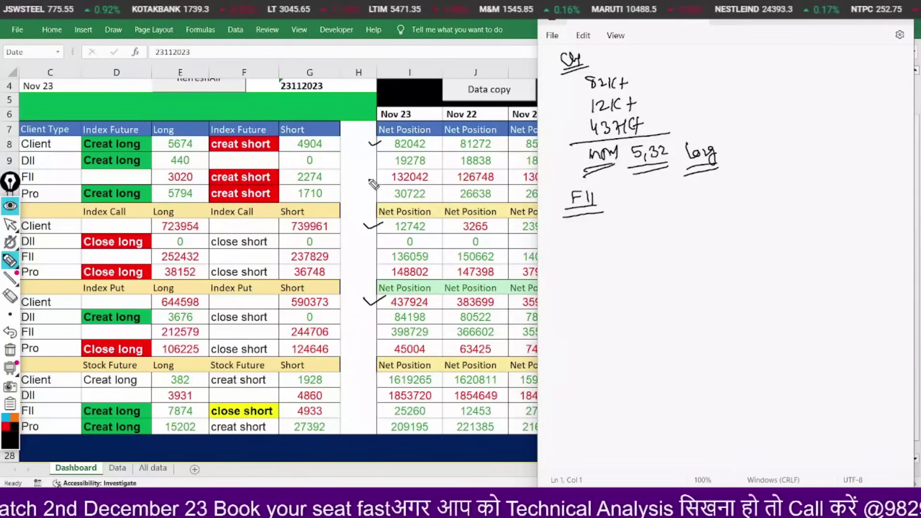
{"action": "left_click_drag", "start_coordinate": [363, 173], "coordinate": [380, 169]}
{"action": "mouse_move", "coordinate": [614, 224]}
{"action": "left_mouse_down"}
{"action": "mouse_move", "coordinate": [616, 235]}
{"action": "mouse_move", "coordinate": [661, 229]}
{"action": "left_mouse_up"}
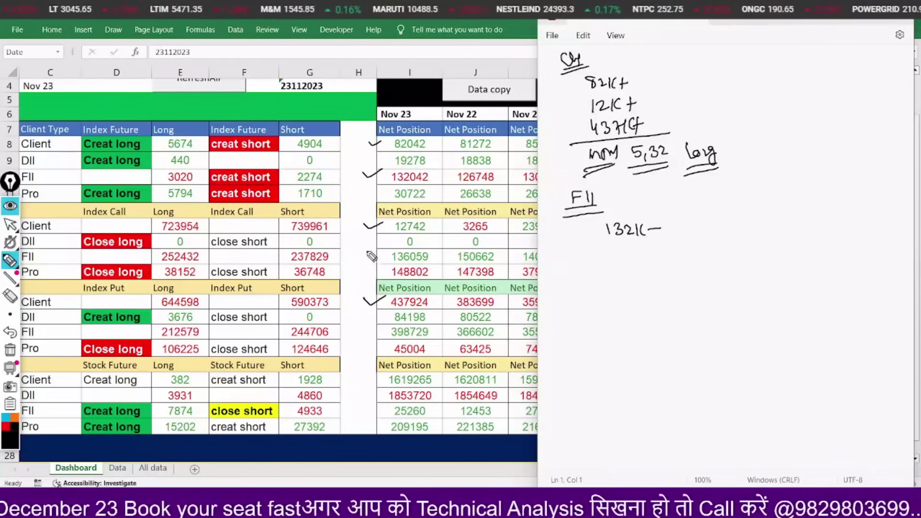
{"action": "left_click_drag", "start_coordinate": [367, 253], "coordinate": [385, 250]}
{"action": "mouse_move", "coordinate": [619, 245]}
{"action": "left_mouse_down"}
{"action": "mouse_move", "coordinate": [619, 256]}
{"action": "mouse_move", "coordinate": [647, 255]}
{"action": "left_mouse_up"}
{"action": "mouse_move", "coordinate": [654, 244]}
{"action": "left_mouse_down"}
{"action": "mouse_move", "coordinate": [656, 255]}
{"action": "mouse_move", "coordinate": [664, 248]}
{"action": "left_mouse_up"}
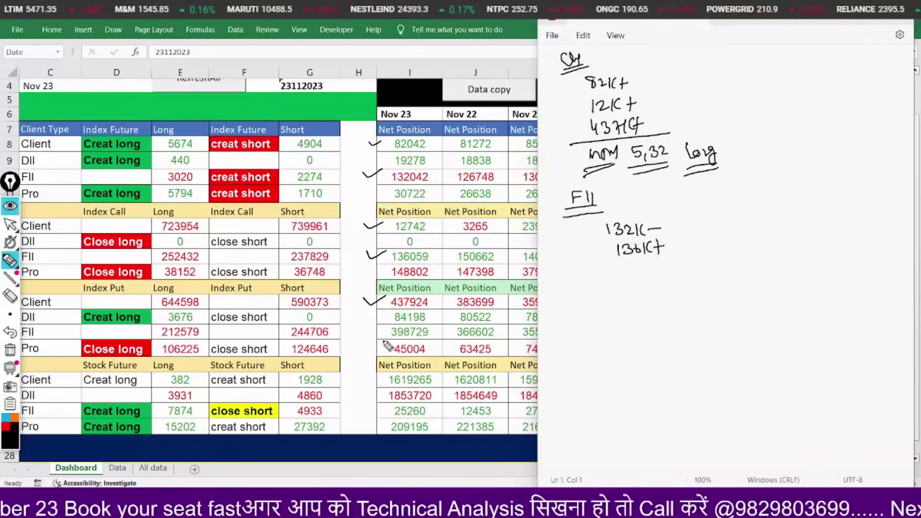
{"action": "left_click_drag", "start_coordinate": [366, 332], "coordinate": [383, 328]}
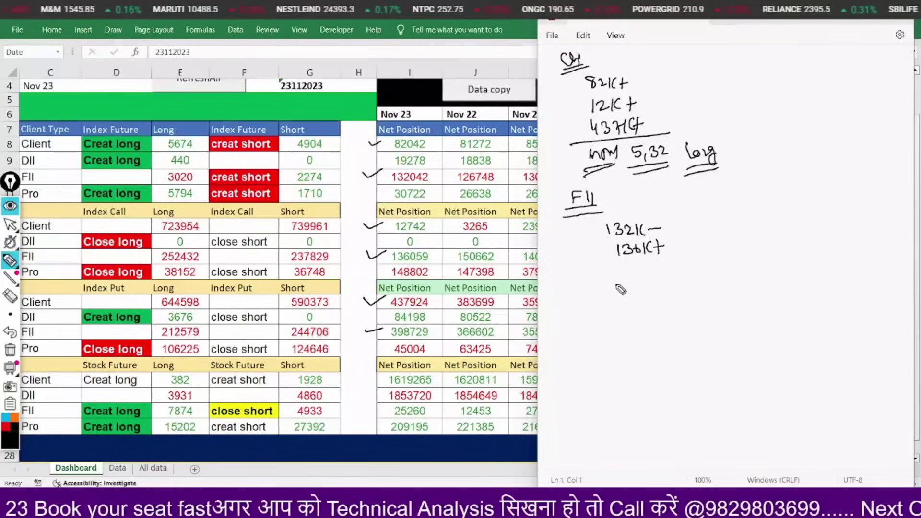
{"action": "mouse_move", "coordinate": [618, 268]}
{"action": "left_mouse_down"}
{"action": "mouse_move", "coordinate": [632, 277]}
{"action": "mouse_move", "coordinate": [675, 269]}
{"action": "left_mouse_up"}
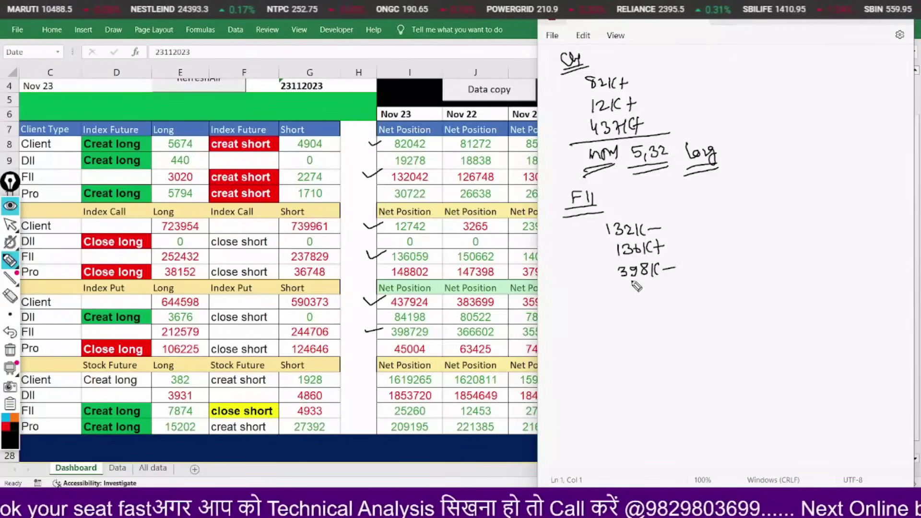
Step: Draw a total line under the FII figures and handwrite the underlined result "3,94 SELL"
{"action": "left_click_drag", "start_coordinate": [586, 287], "coordinate": [689, 278]}
{"action": "left_click", "coordinate": [599, 291]}
{"action": "mouse_move", "coordinate": [599, 305]}
{"action": "left_mouse_down"}
{"action": "mouse_move", "coordinate": [619, 294]}
{"action": "mouse_move", "coordinate": [637, 310]}
{"action": "mouse_move", "coordinate": [667, 297]}
{"action": "mouse_move", "coordinate": [681, 305]}
{"action": "left_mouse_up"}
{"action": "left_click_drag", "start_coordinate": [637, 324], "coordinate": [731, 294]}
{"action": "left_click_drag", "start_coordinate": [690, 319], "coordinate": [730, 311]}
Step: Handwrite a double-underlined PRO heading, tick the Pro Index Future net position for Nov 23, and note it as 30K+
{"action": "mouse_move", "coordinate": [580, 336]}
{"action": "left_mouse_down"}
{"action": "mouse_move", "coordinate": [582, 351]}
{"action": "mouse_move", "coordinate": [610, 342]}
{"action": "mouse_move", "coordinate": [615, 351]}
{"action": "left_mouse_up"}
{"action": "left_click_drag", "start_coordinate": [570, 365], "coordinate": [615, 359]}
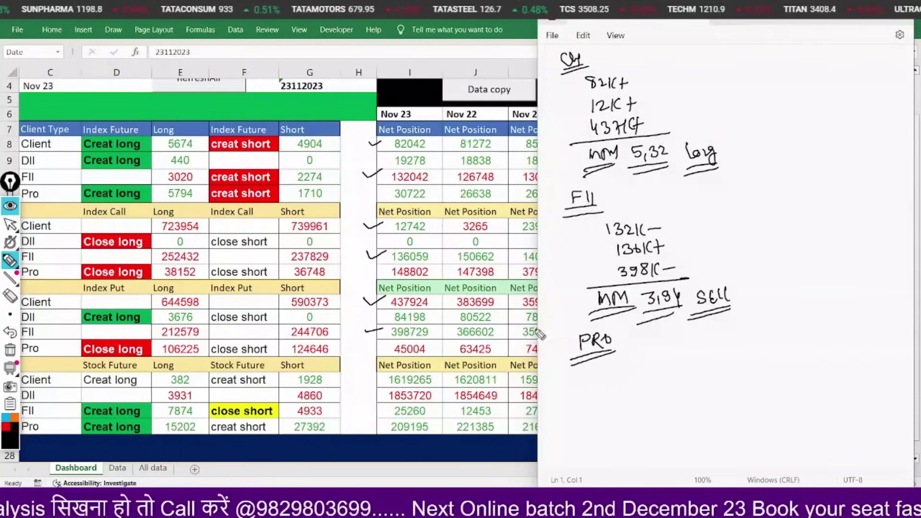
{"action": "left_click_drag", "start_coordinate": [358, 190], "coordinate": [382, 184]}
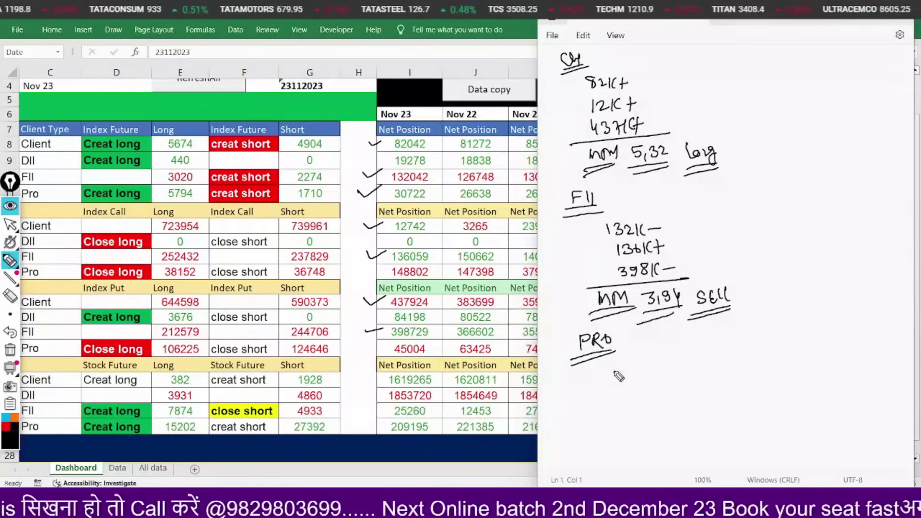
{"action": "mouse_move", "coordinate": [610, 372]}
{"action": "left_mouse_down"}
{"action": "mouse_move", "coordinate": [610, 383]}
{"action": "mouse_move", "coordinate": [630, 383]}
{"action": "left_mouse_up"}
{"action": "mouse_move", "coordinate": [638, 371]}
{"action": "left_mouse_down"}
{"action": "mouse_move", "coordinate": [639, 383]}
{"action": "mouse_move", "coordinate": [650, 377]}
{"action": "left_mouse_up"}
{"action": "left_click_drag", "start_coordinate": [645, 370], "coordinate": [645, 385]}
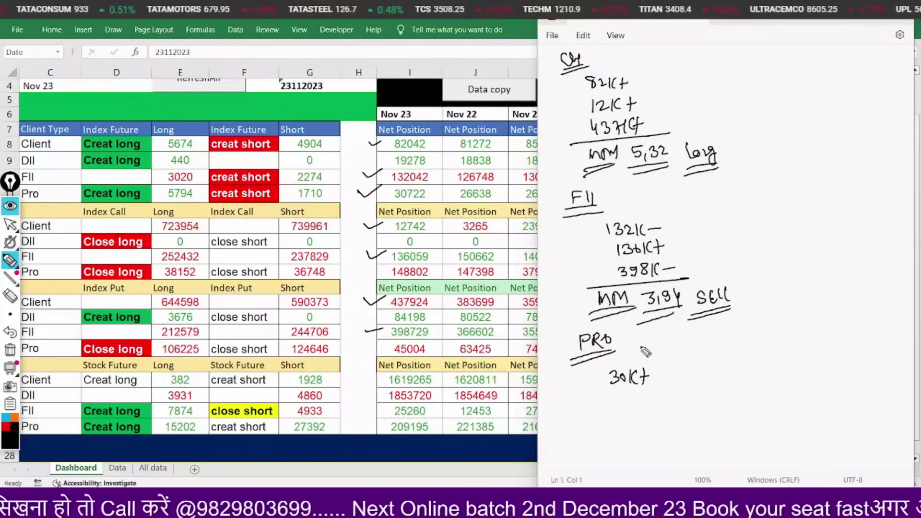
Step: Tick the Pro net positions for Index Call and Index Put, and note them as 148K− and 45K+ below
{"action": "left_click_drag", "start_coordinate": [364, 273], "coordinate": [382, 268]}
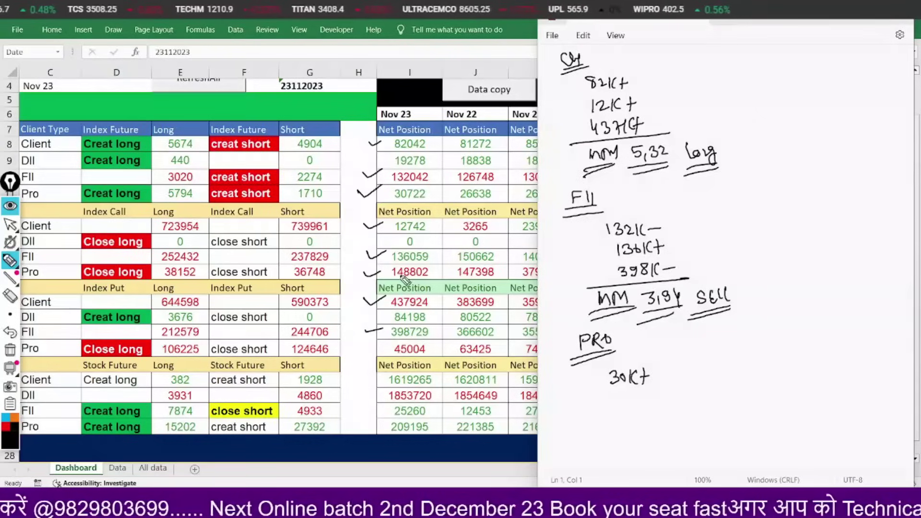
{"action": "mouse_move", "coordinate": [618, 393]}
{"action": "left_mouse_down"}
{"action": "mouse_move", "coordinate": [617, 406]}
{"action": "mouse_move", "coordinate": [639, 395]}
{"action": "mouse_move", "coordinate": [645, 405]}
{"action": "left_mouse_up"}
{"action": "mouse_move", "coordinate": [651, 392]}
{"action": "left_mouse_down"}
{"action": "mouse_move", "coordinate": [653, 404]}
{"action": "mouse_move", "coordinate": [669, 394]}
{"action": "left_mouse_up"}
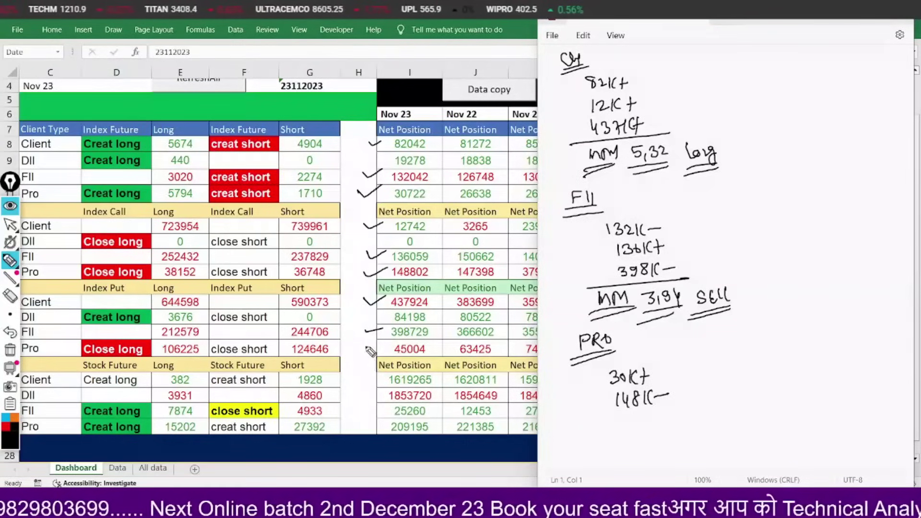
{"action": "left_click_drag", "start_coordinate": [366, 346], "coordinate": [386, 342]}
{"action": "mouse_move", "coordinate": [622, 417]}
{"action": "left_mouse_down"}
{"action": "mouse_move", "coordinate": [623, 430]}
{"action": "mouse_move", "coordinate": [638, 430]}
{"action": "left_mouse_up"}
{"action": "left_click_drag", "start_coordinate": [651, 417], "coordinate": [656, 431]}
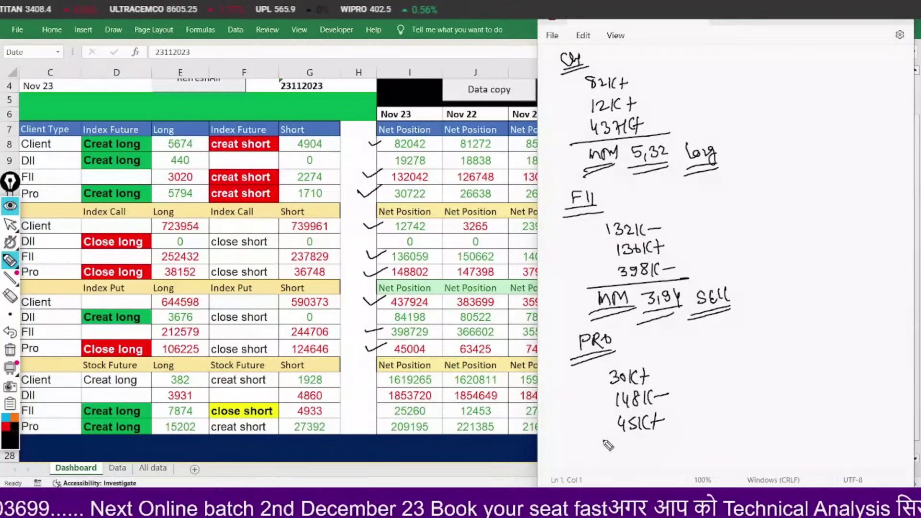
Step: Draw a total line under the Pro figures and handwrite the underlined result "73K SELL"
{"action": "left_click_drag", "start_coordinate": [599, 439], "coordinate": [676, 426]}
{"action": "left_click_drag", "start_coordinate": [624, 454], "coordinate": [640, 445]}
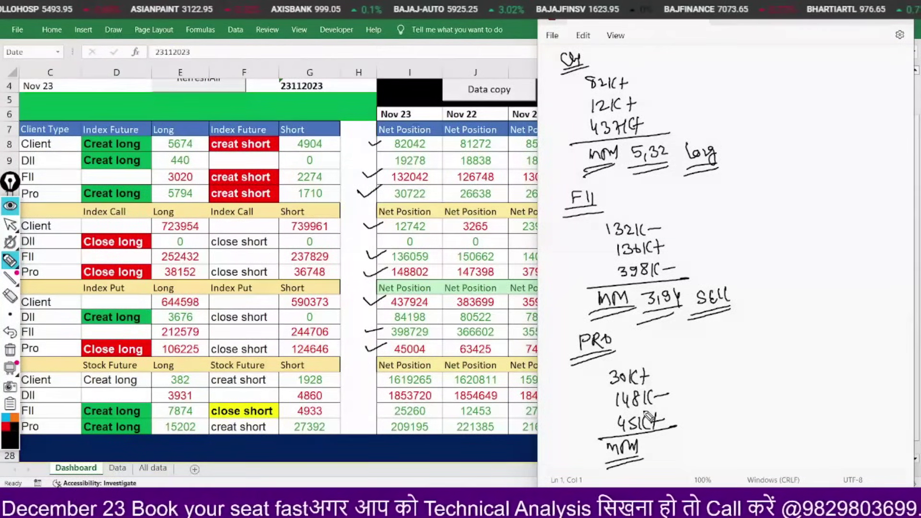
{"action": "mouse_move", "coordinate": [655, 440]}
{"action": "left_mouse_down"}
{"action": "mouse_move", "coordinate": [668, 438]}
{"action": "mouse_move", "coordinate": [670, 451]}
{"action": "mouse_move", "coordinate": [689, 438]}
{"action": "mouse_move", "coordinate": [719, 447]}
{"action": "mouse_move", "coordinate": [730, 434]}
{"action": "mouse_move", "coordinate": [731, 454]}
{"action": "left_mouse_up"}
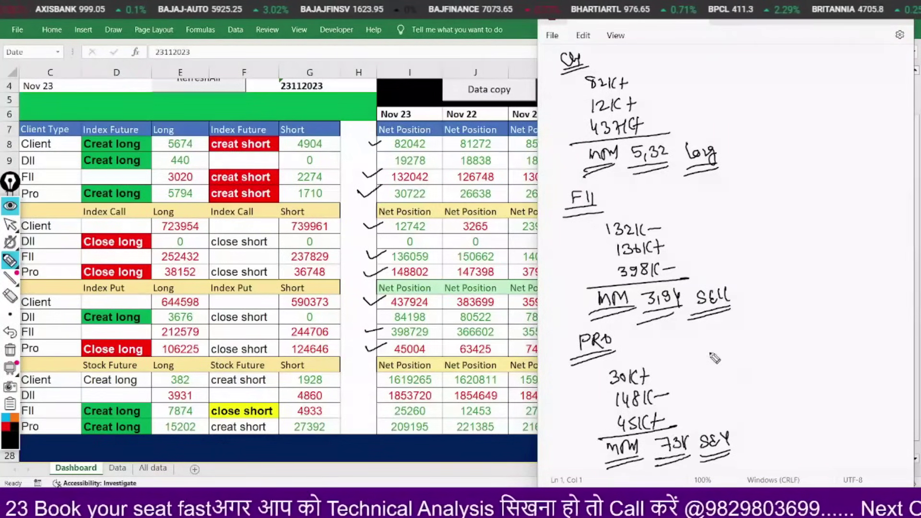
Step: Circle the PRO heading in red and draw a red arrow from it to an underlined "SELL" beside the Pro result
{"action": "left_click", "coordinate": [9, 432]}
{"action": "mouse_move", "coordinate": [613, 327]}
{"action": "left_mouse_down"}
{"action": "mouse_move", "coordinate": [562, 362]}
{"action": "mouse_move", "coordinate": [629, 349]}
{"action": "mouse_move", "coordinate": [566, 336]}
{"action": "mouse_move", "coordinate": [596, 368]}
{"action": "left_mouse_up"}
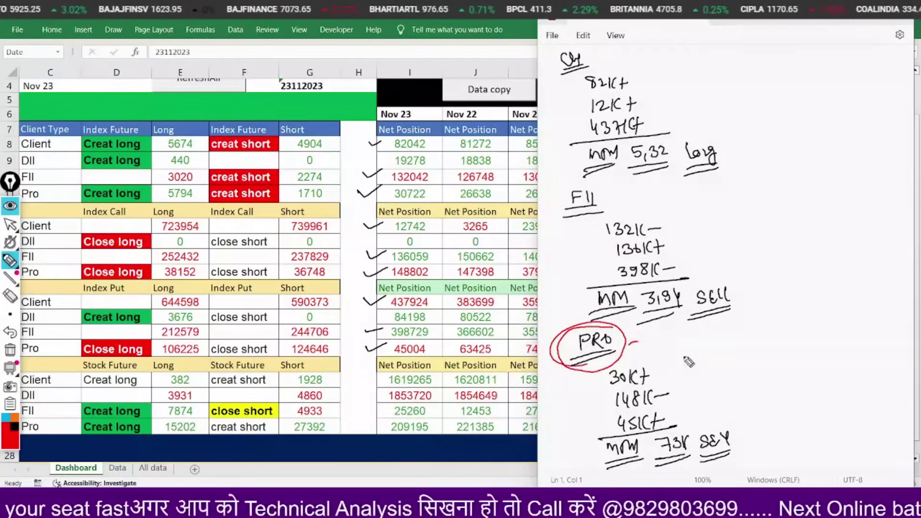
{"action": "mouse_move", "coordinate": [689, 362]}
{"action": "left_mouse_down"}
{"action": "mouse_move", "coordinate": [745, 425]}
{"action": "mouse_move", "coordinate": [748, 413]}
{"action": "mouse_move", "coordinate": [770, 416]}
{"action": "mouse_move", "coordinate": [743, 434]}
{"action": "left_mouse_up"}
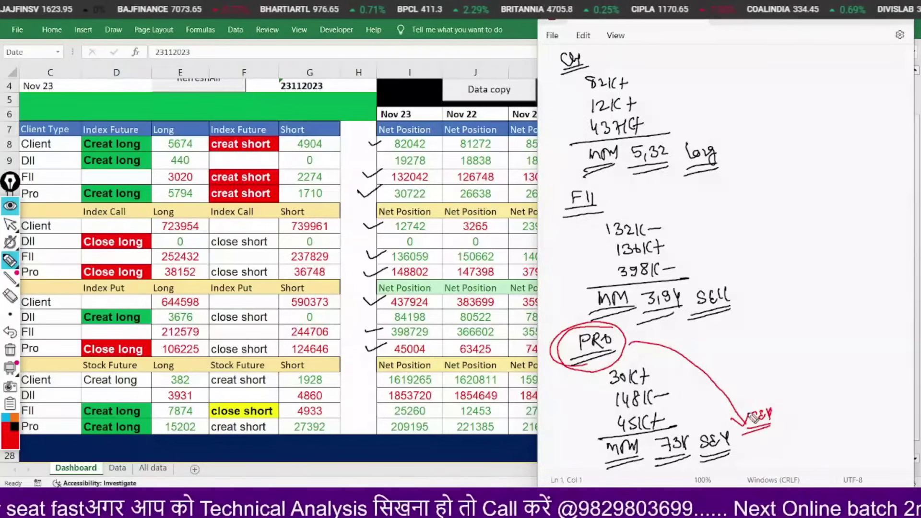
Step: In black, bracket the FII and Pro calculations together as an underlined "SELL" and the client calculation as an underlined "long"
{"action": "left_click", "coordinate": [16, 427]}
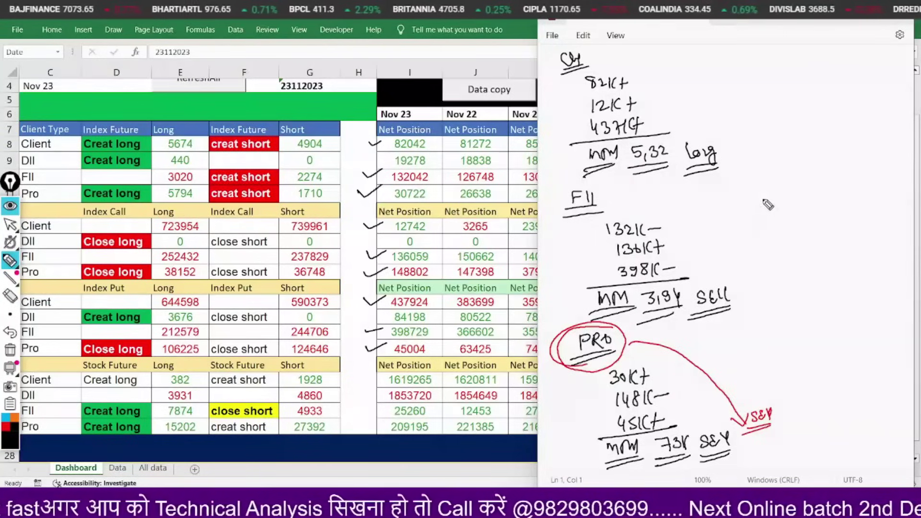
{"action": "mouse_move", "coordinate": [758, 193]}
{"action": "left_mouse_down"}
{"action": "mouse_move", "coordinate": [795, 352]}
{"action": "mouse_move", "coordinate": [787, 459]}
{"action": "left_mouse_up"}
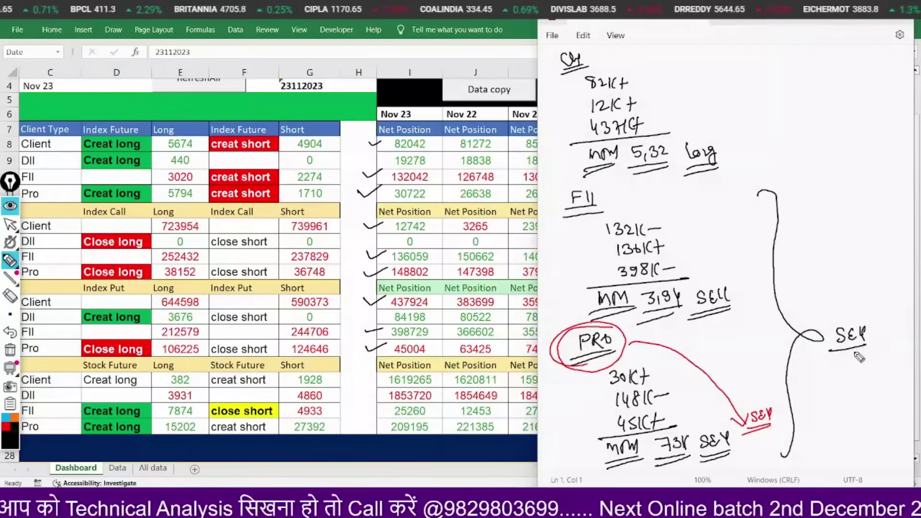
{"action": "mouse_move", "coordinate": [736, 56]}
{"action": "left_mouse_down"}
{"action": "mouse_move", "coordinate": [756, 129]}
{"action": "mouse_move", "coordinate": [815, 126]}
{"action": "left_mouse_up"}
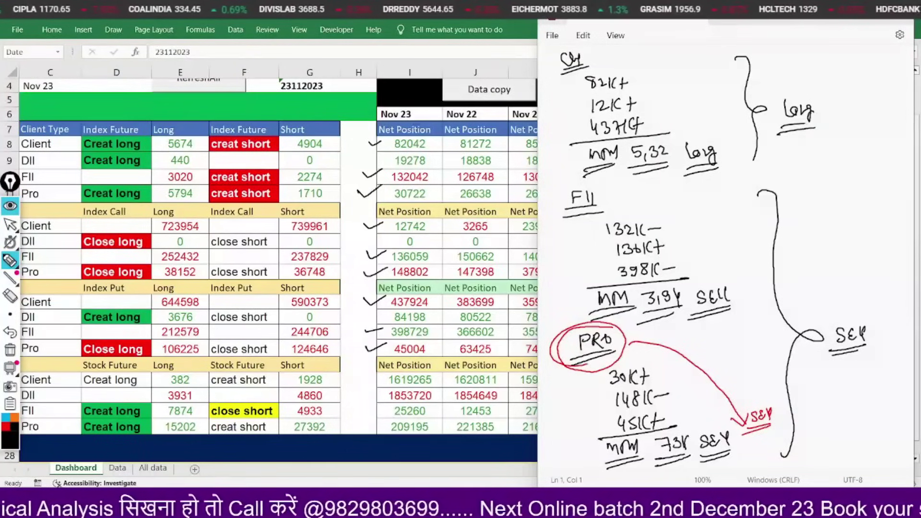
Step: Clear all the pen annotations and bring the full dashboard back in front of the blank note
{"action": "left_click", "coordinate": [10, 224]}
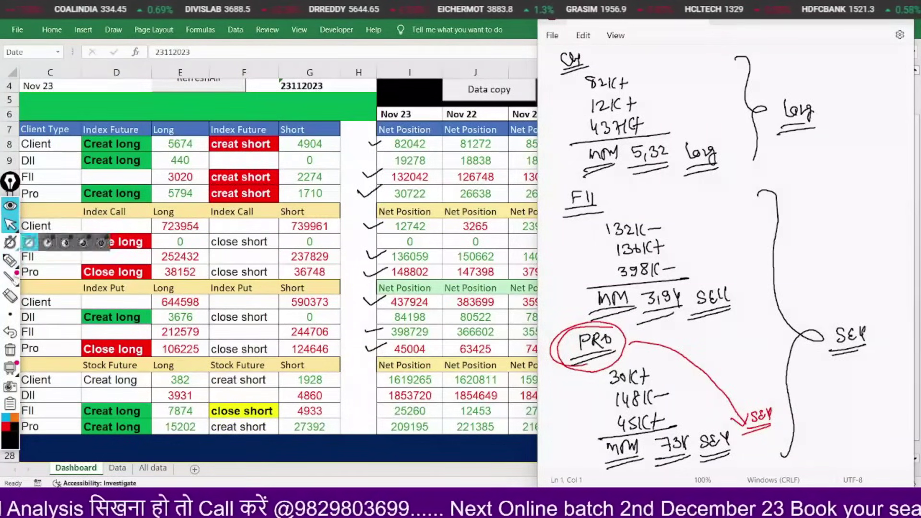
{"action": "left_click", "coordinate": [11, 350]}
{"action": "left_click", "coordinate": [520, 403]}
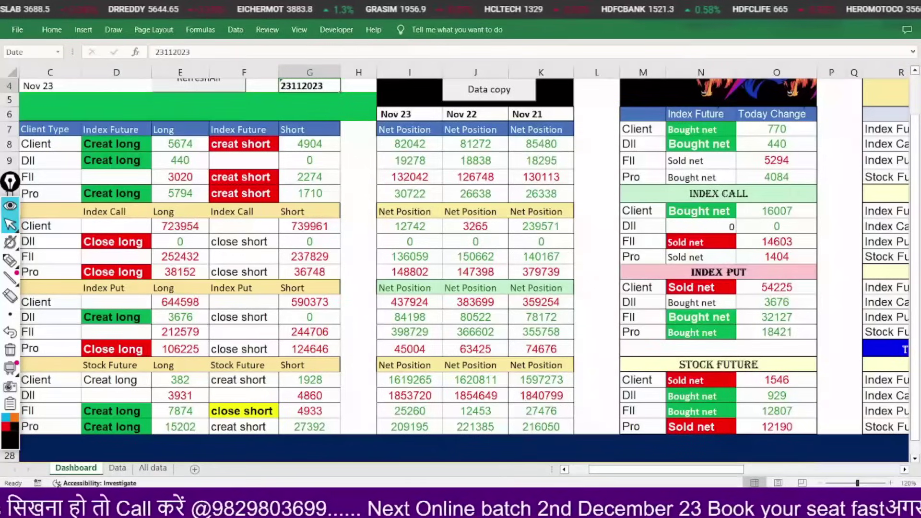
Step: Switch to the BANKNIFTY chart in TradingView and examine the recent 5-minute price action around the EMA 200 and the horizontal levels
{"action": "key", "text": "alt+Tab"}
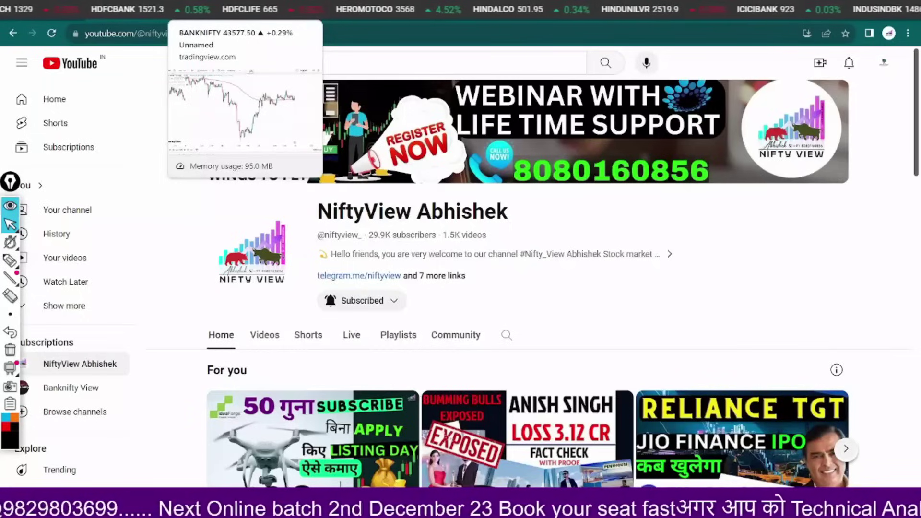
{"action": "left_click", "coordinate": [216, 10]}
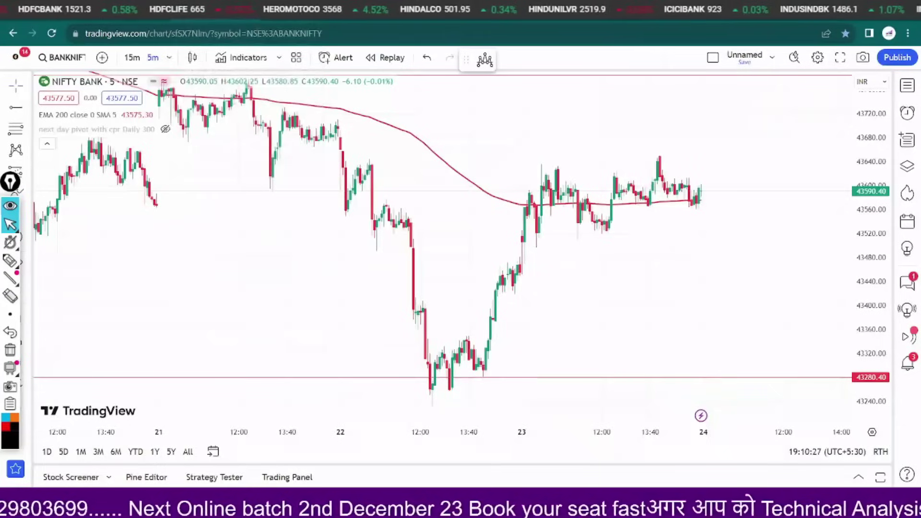
{"action": "scroll", "coordinate": [708, 276], "scroll_direction": "up", "scroll_amount": 1}
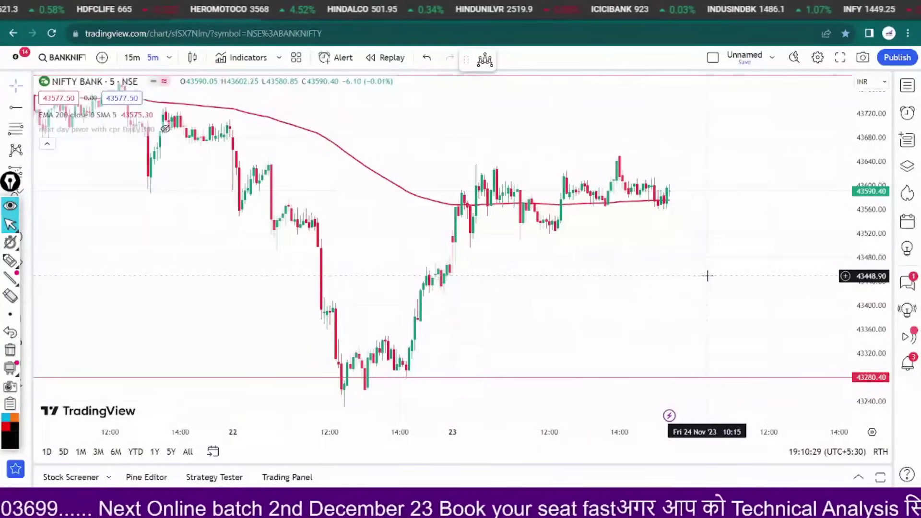
{"action": "left_click_drag", "start_coordinate": [634, 281], "coordinate": [713, 286]}
{"action": "left_click_drag", "start_coordinate": [872, 284], "coordinate": [869, 307]}
{"action": "scroll", "coordinate": [715, 296], "scroll_direction": "down", "scroll_amount": 1}
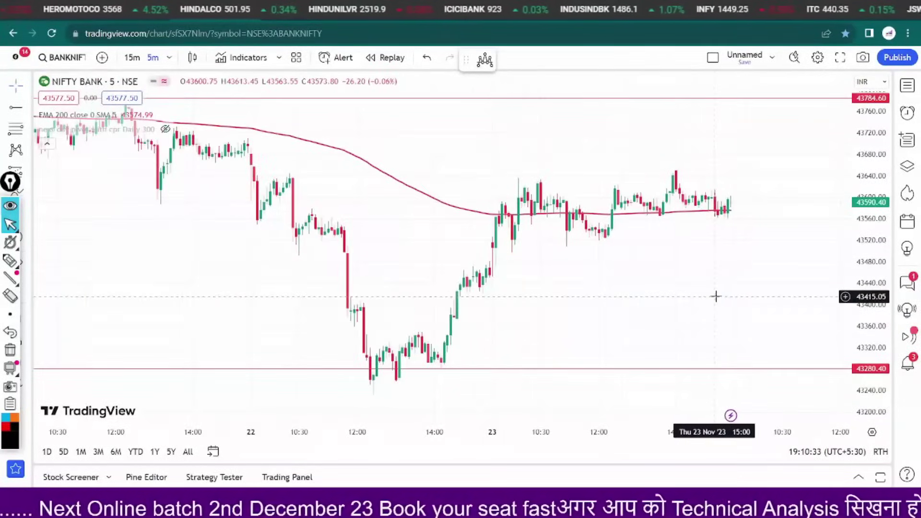
{"action": "scroll", "coordinate": [712, 302], "scroll_direction": "down", "scroll_amount": 2}
{"action": "scroll", "coordinate": [738, 289], "scroll_direction": "down", "scroll_amount": 1}
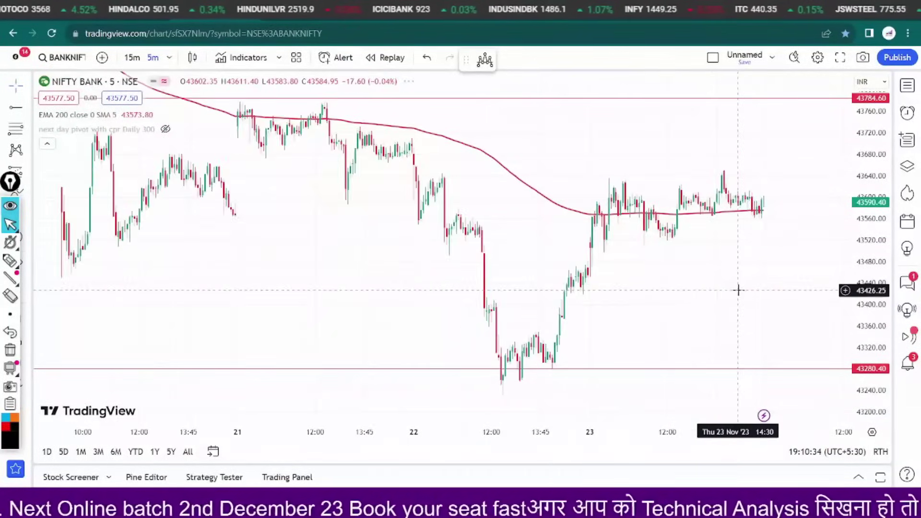
{"action": "left_click_drag", "start_coordinate": [742, 283], "coordinate": [745, 298]}
{"action": "scroll", "coordinate": [744, 300], "scroll_direction": "up", "scroll_amount": 3}
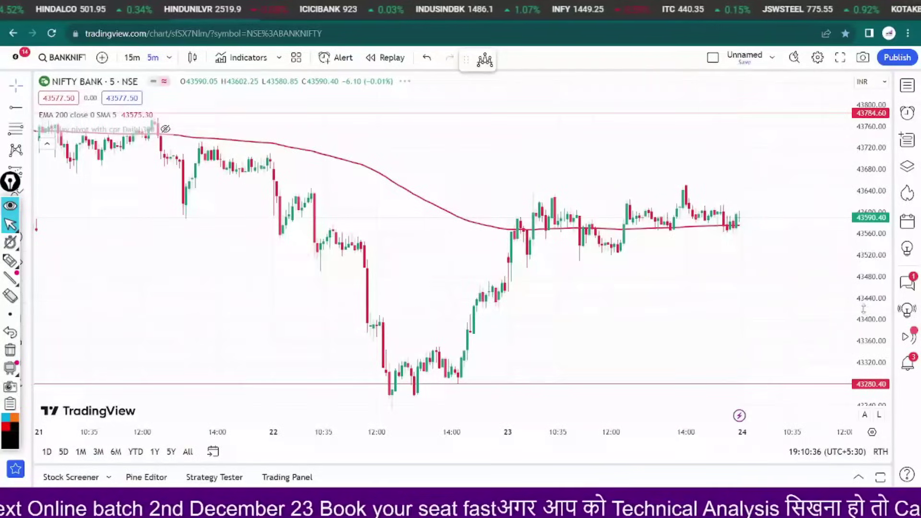
{"action": "mouse_move", "coordinate": [865, 309]}
{"action": "left_mouse_down"}
{"action": "mouse_move", "coordinate": [865, 273]}
{"action": "mouse_move", "coordinate": [863, 312]}
{"action": "mouse_move", "coordinate": [862, 282]}
{"action": "mouse_move", "coordinate": [858, 294]}
{"action": "left_mouse_up"}
{"action": "scroll", "coordinate": [765, 297], "scroll_direction": "up", "scroll_amount": 2}
{"action": "scroll", "coordinate": [721, 294], "scroll_direction": "down", "scroll_amount": 1}
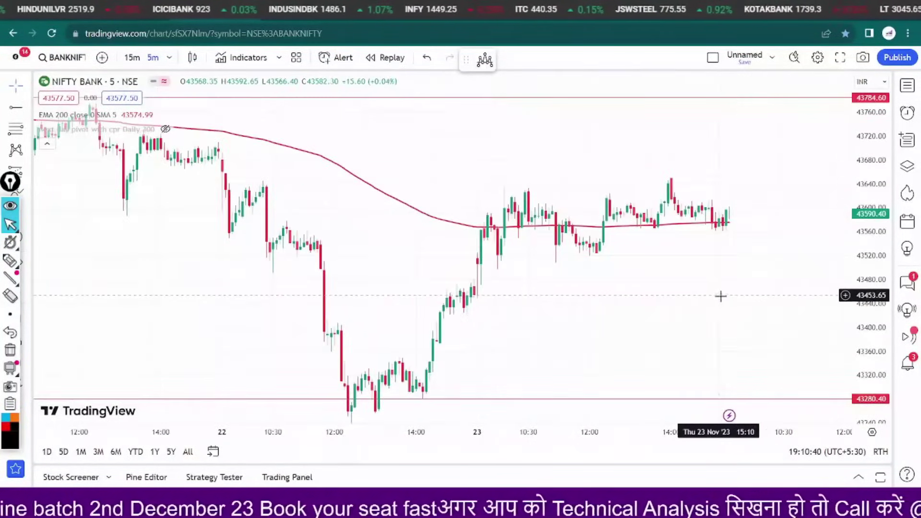
{"action": "scroll", "coordinate": [722, 300], "scroll_direction": "up", "scroll_amount": 2}
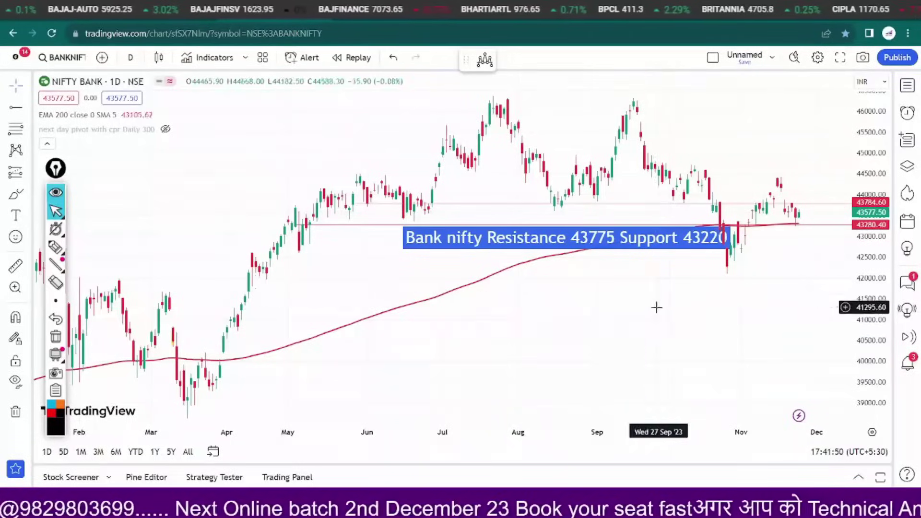
Step: Review the webinar post in the NiftyView Telegram channel and return to the daily Nifty Bank chart
{"action": "left_click", "coordinate": [69, 13]}
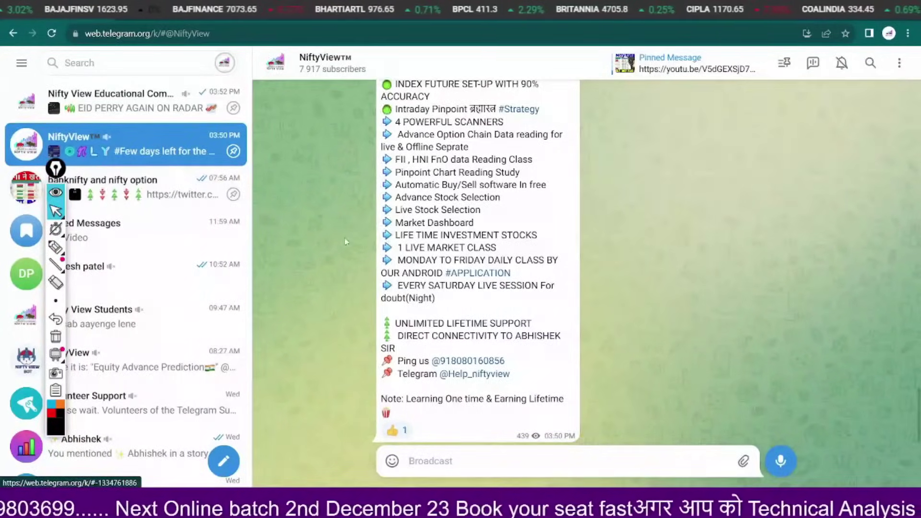
{"action": "scroll", "coordinate": [350, 242], "scroll_direction": "up", "scroll_amount": 5}
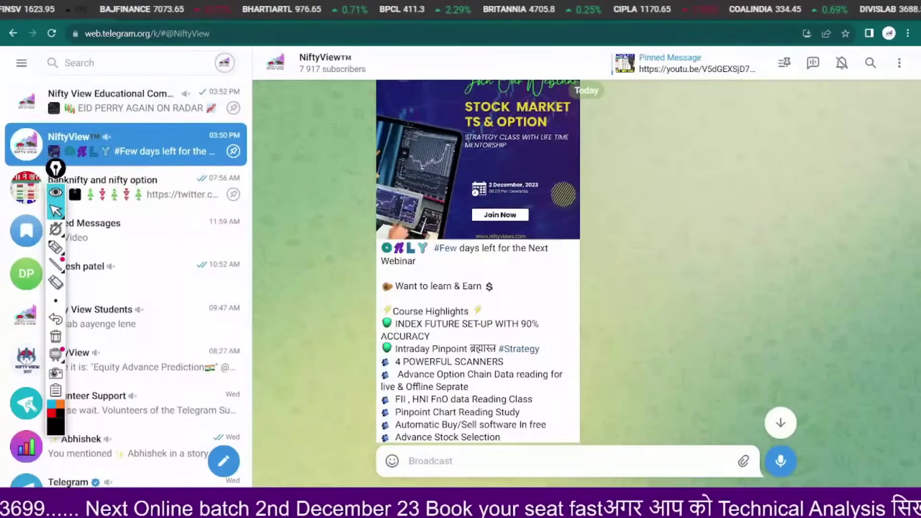
{"action": "key", "text": "ctrl+Tab"}
{"action": "key", "text": "ctrl+Tab"}
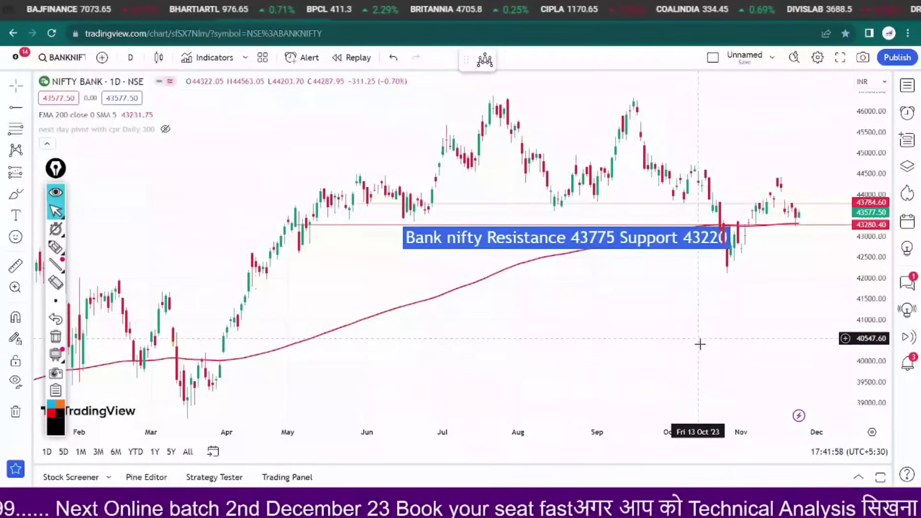
Step: Tick the Bank Nifty resistance 43775 and support 43220 on the daily chart with the pen, and clear the marks
{"action": "scroll", "coordinate": [700, 352], "scroll_direction": "up", "scroll_amount": 4}
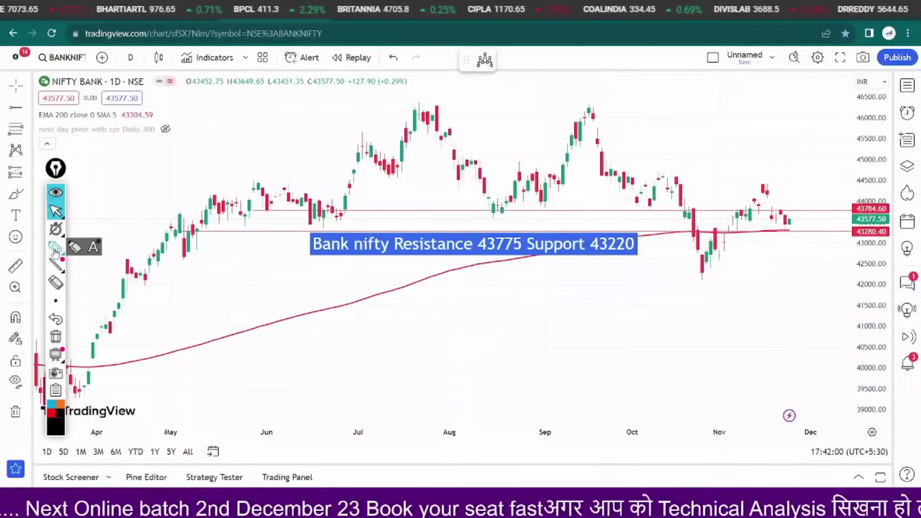
{"action": "left_click", "coordinate": [56, 247]}
{"action": "left_click_drag", "start_coordinate": [494, 272], "coordinate": [506, 269]}
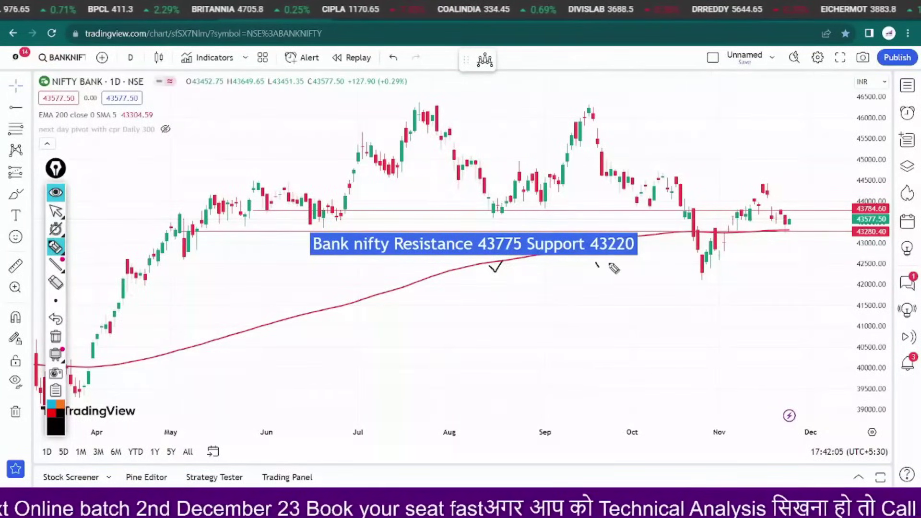
{"action": "left_click", "coordinate": [56, 211]}
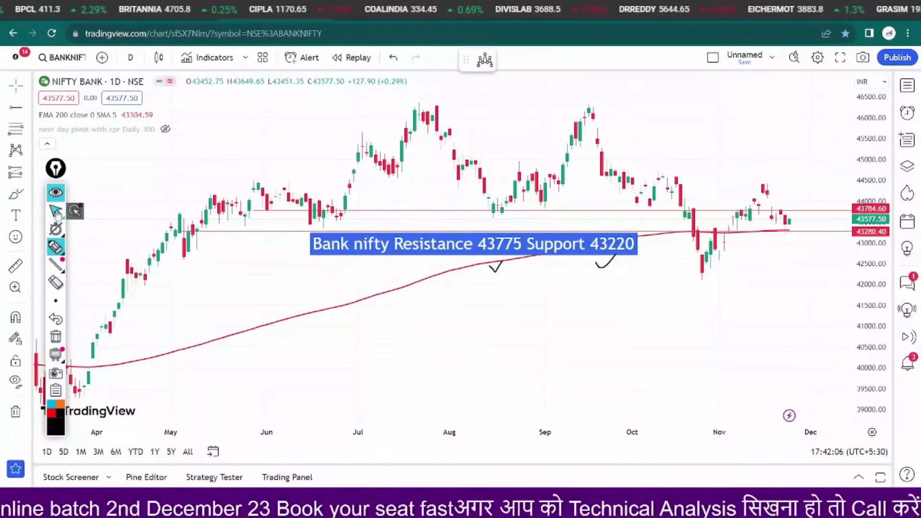
{"action": "left_click", "coordinate": [56, 335]}
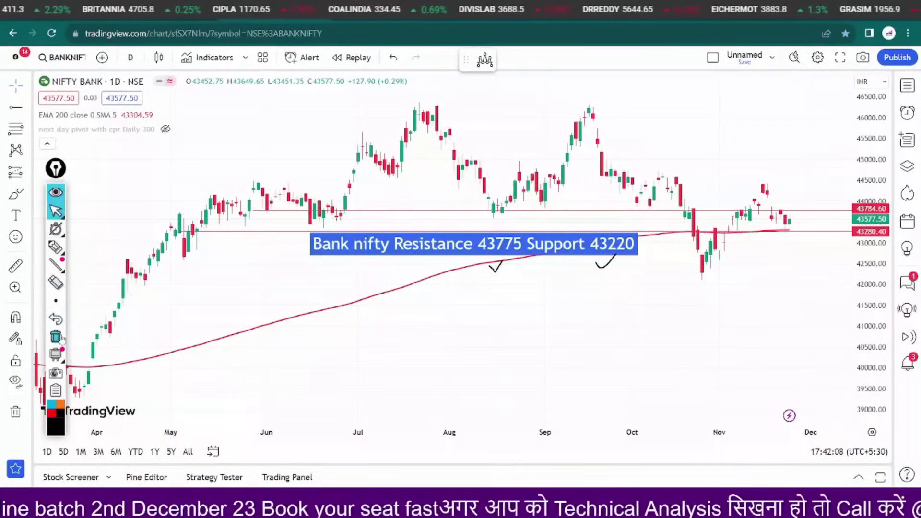
Step: Set the Nifty Bank chart's interval to 5 minutes
{"action": "left_click", "coordinate": [130, 57]}
{"action": "left_click", "coordinate": [154, 134]}
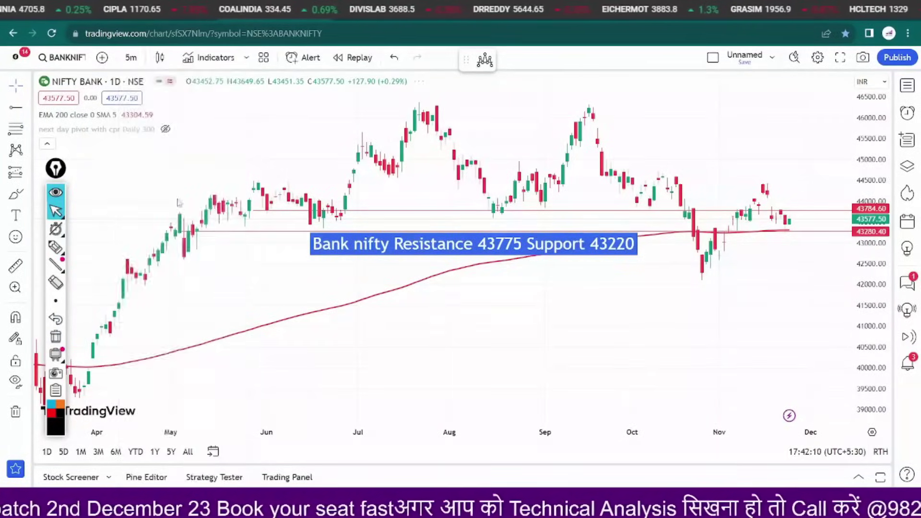